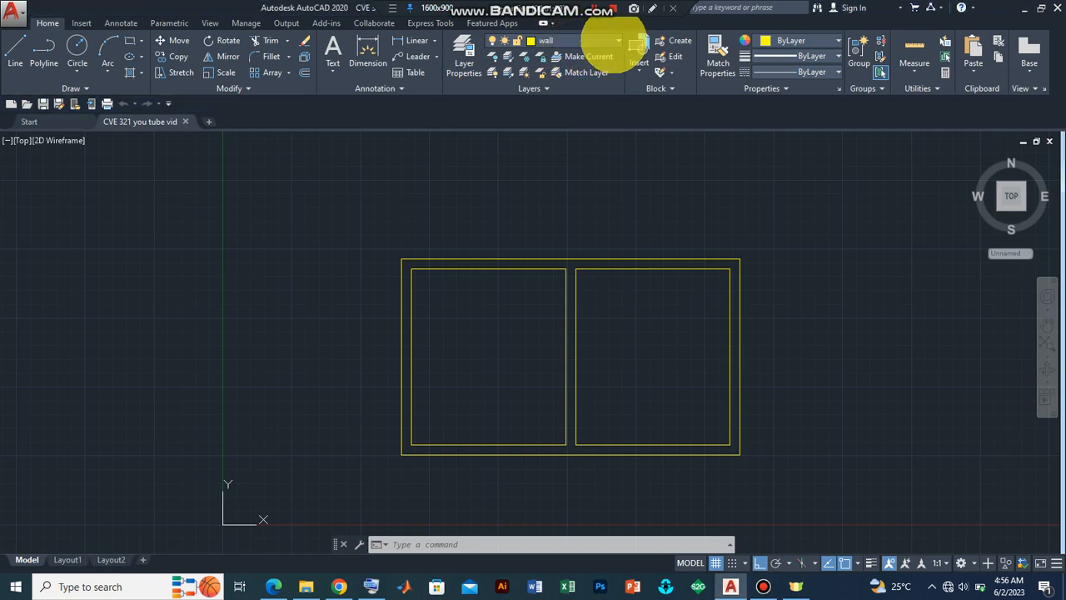
Step: Make the dimension layer current and dimension the height of the outer wall's right side, placing the dimension line just outside it
click(619, 40)
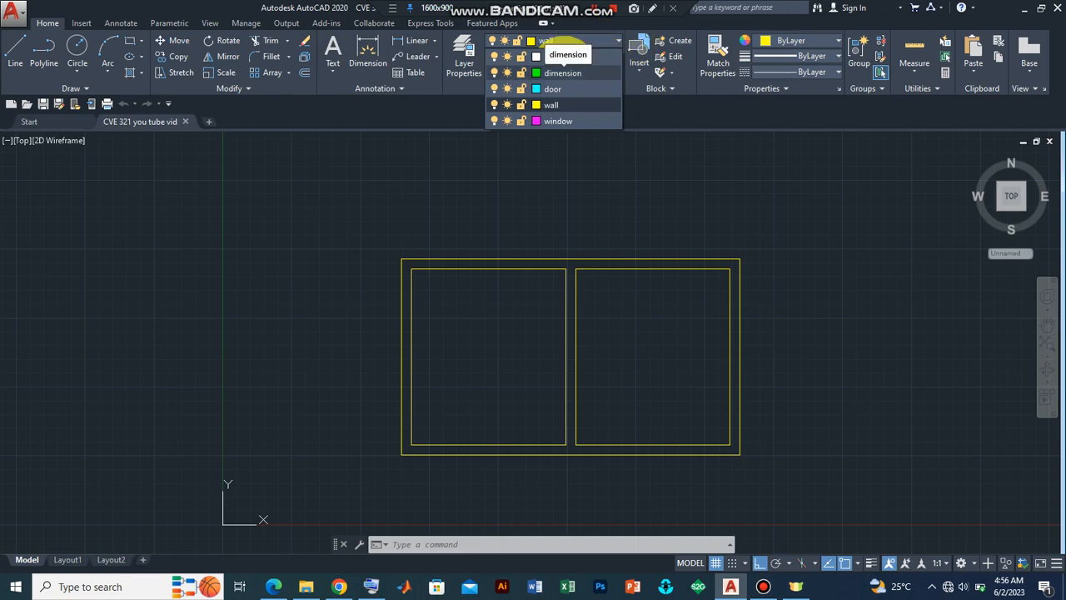
click(559, 72)
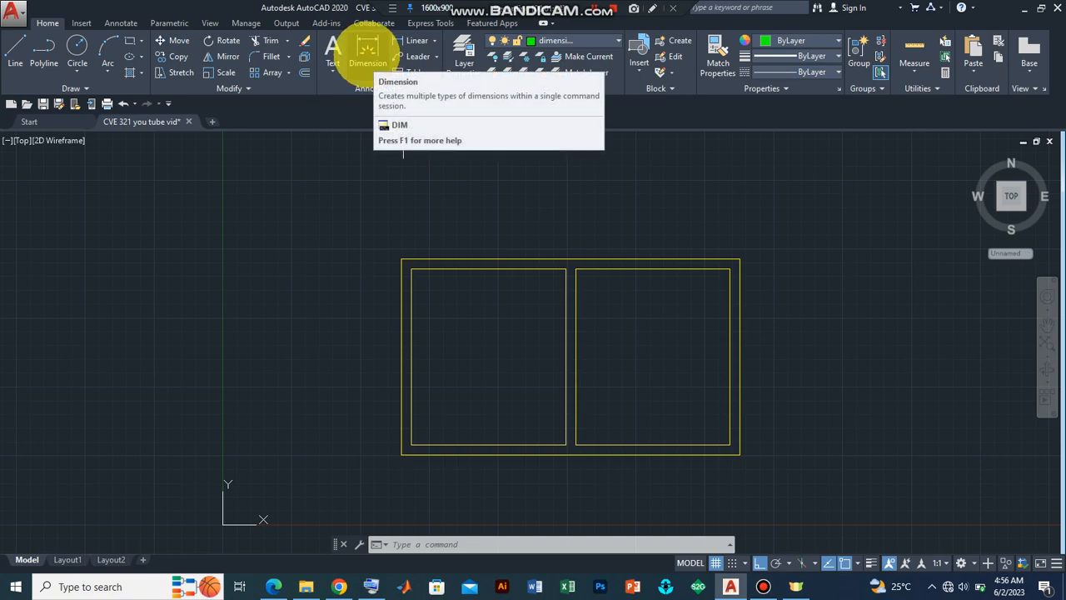
click(367, 52)
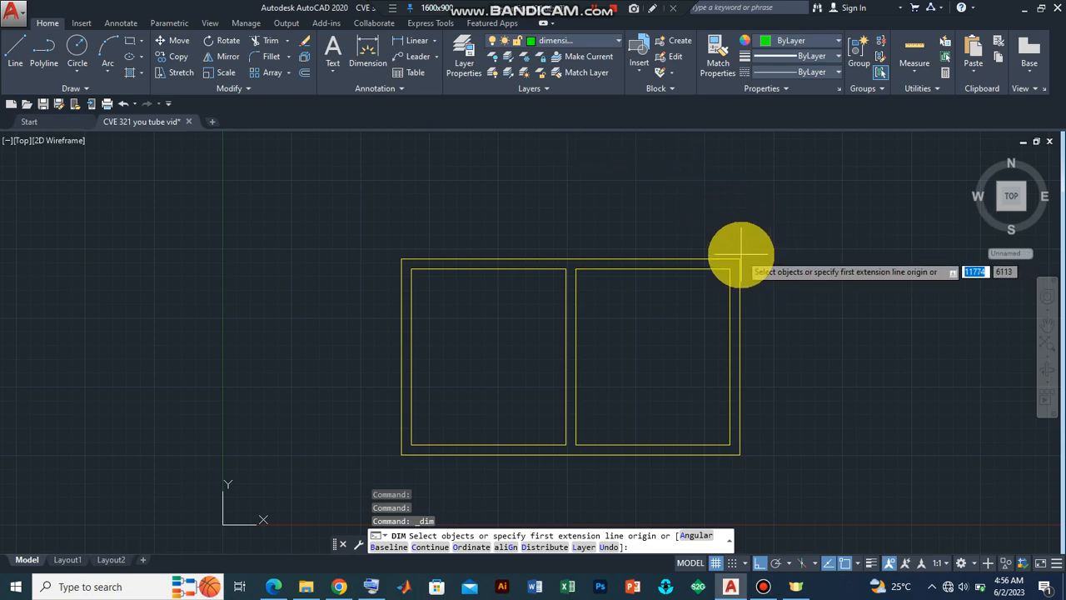
key(Return)
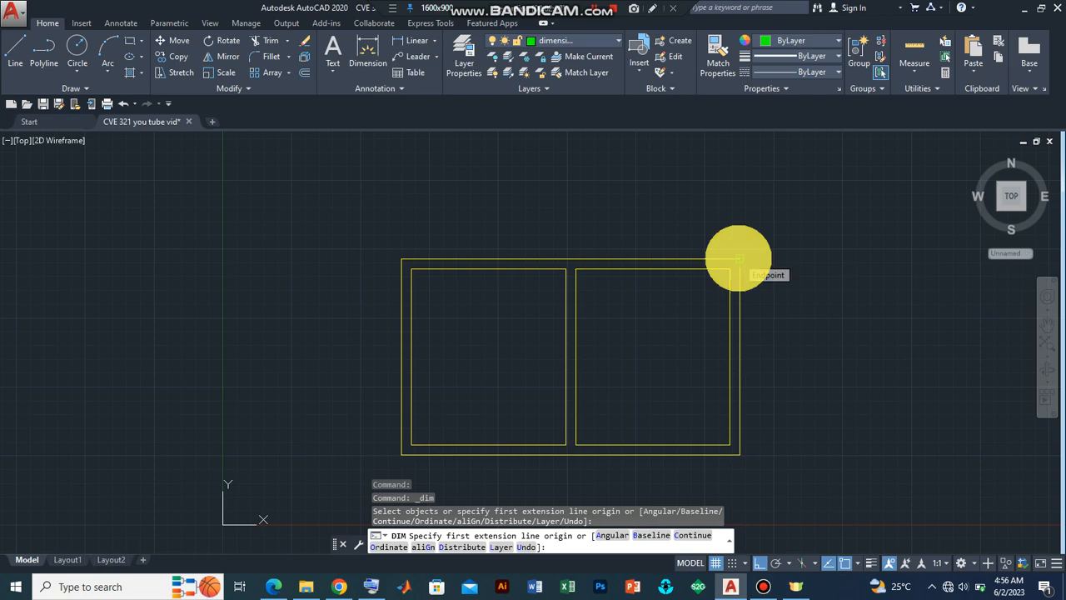
click(739, 259)
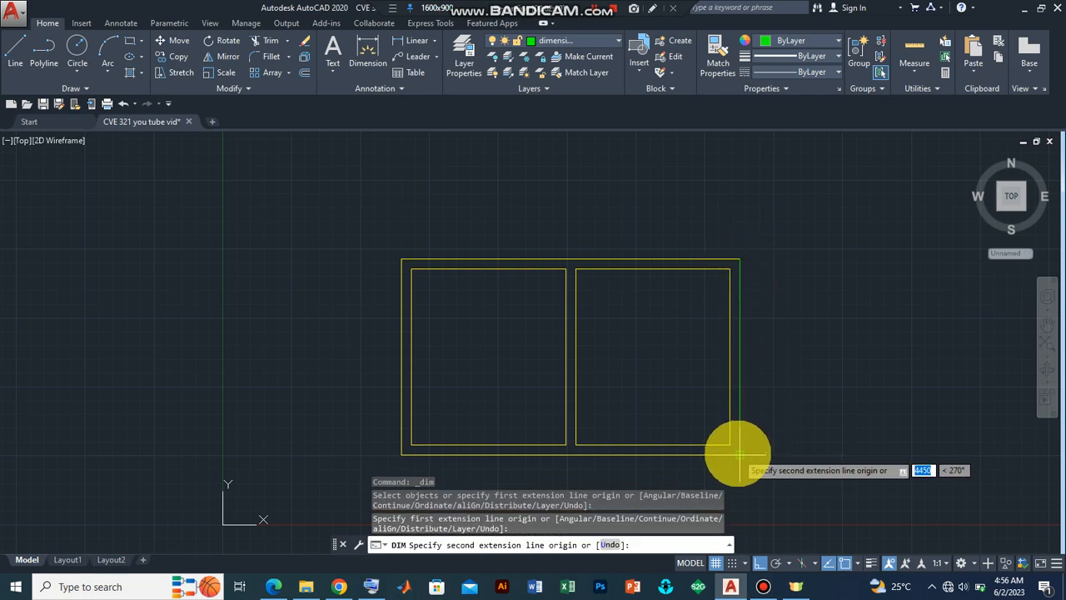
click(739, 454)
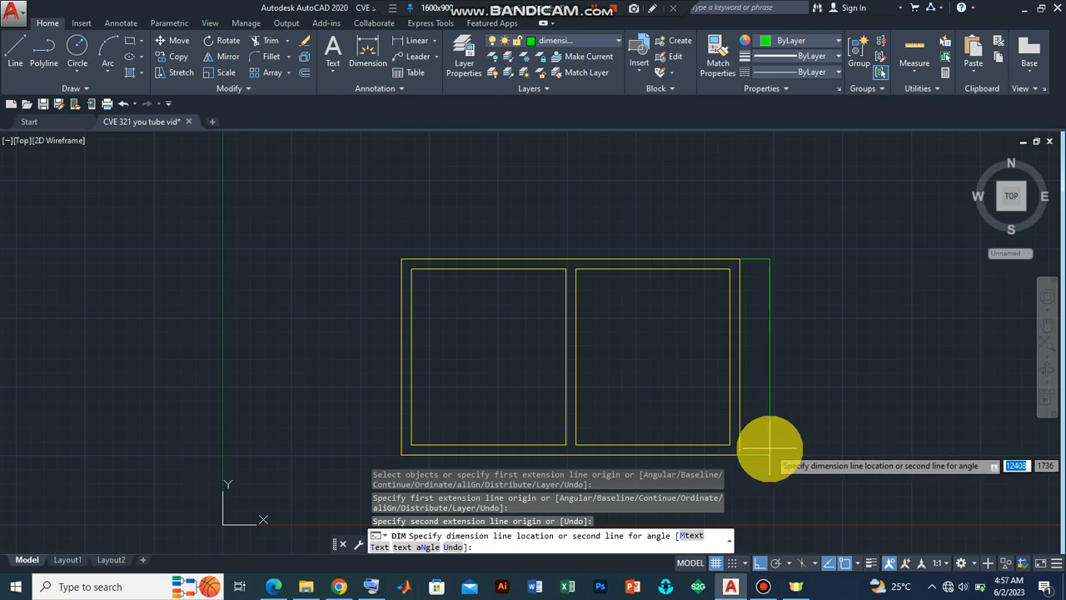
click(777, 447)
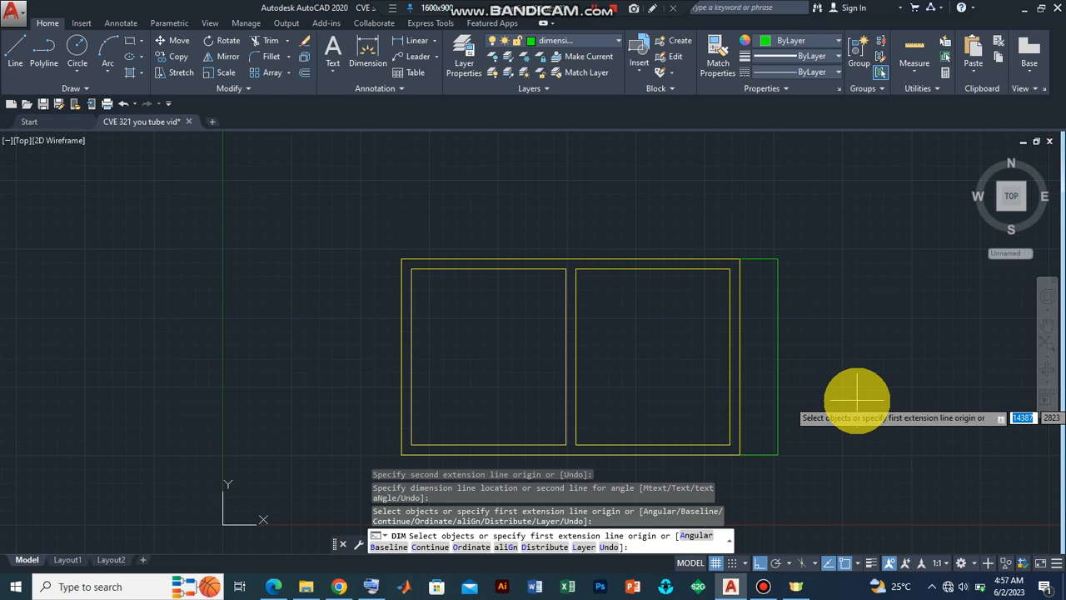
key(Return)
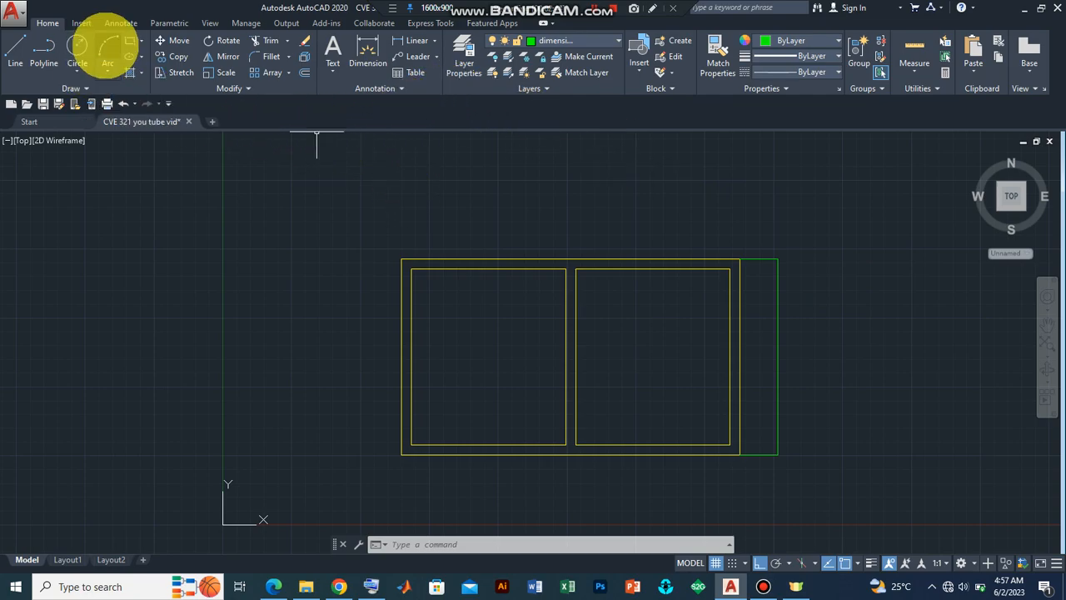
Step: Open the Standard dimension style for modification and set the first, second and leader arrowheads to Oblique
click(117, 23)
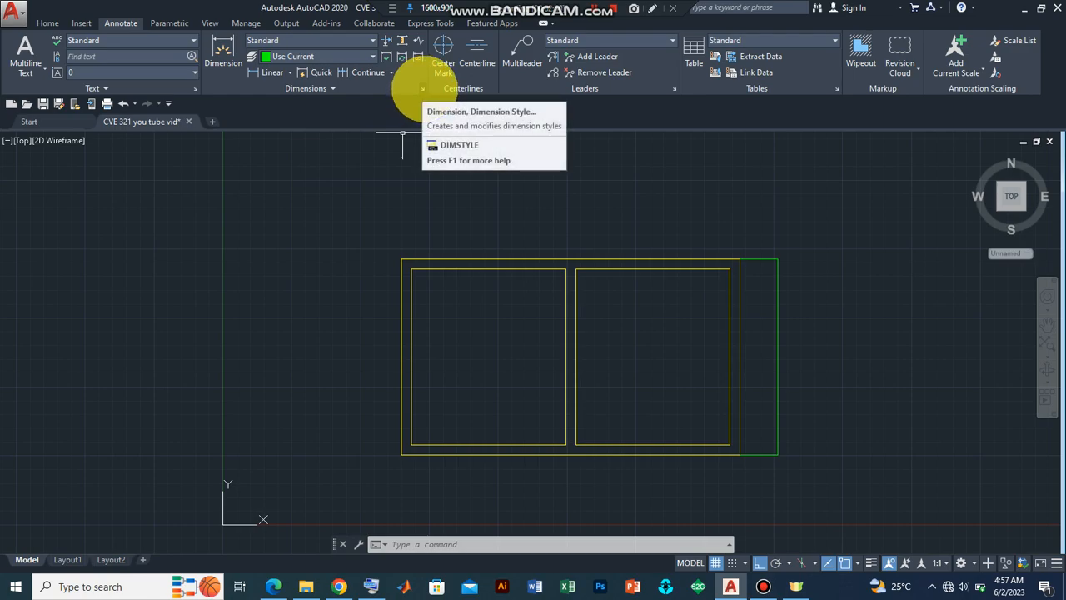
click(423, 89)
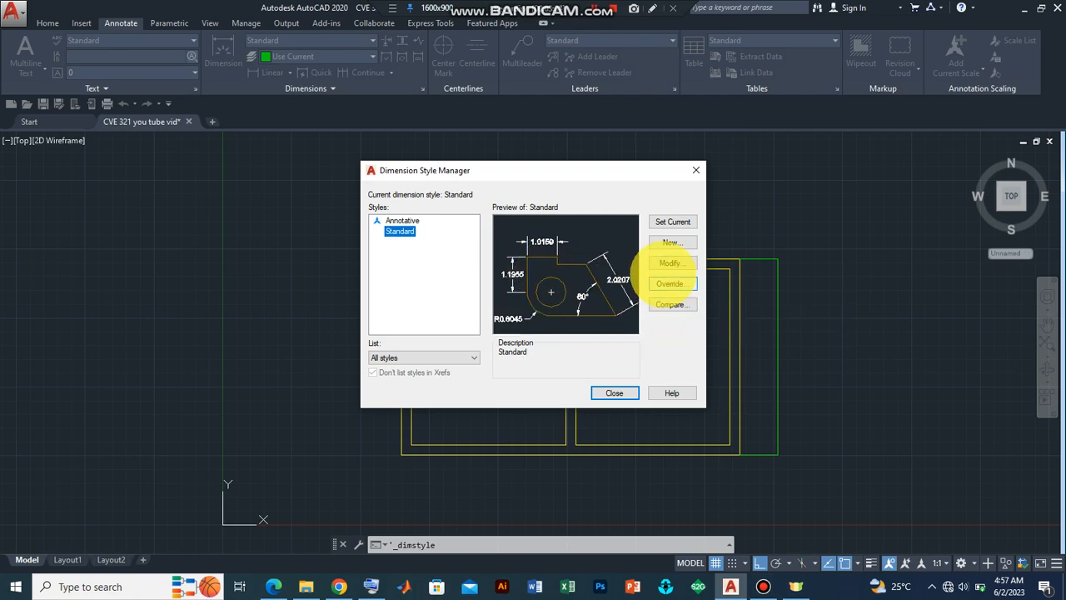
click(670, 262)
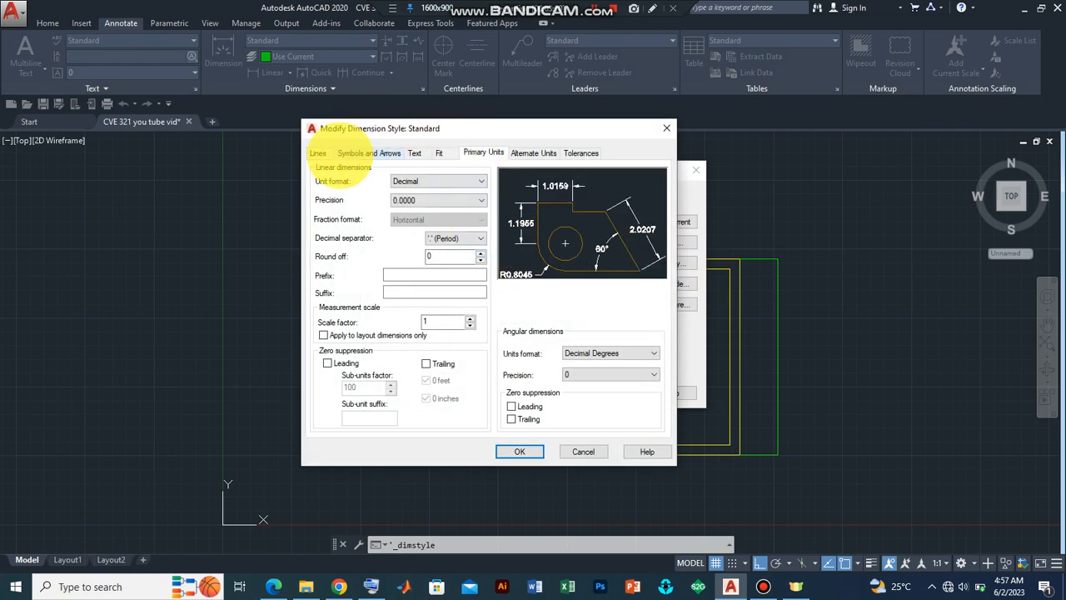
click(358, 151)
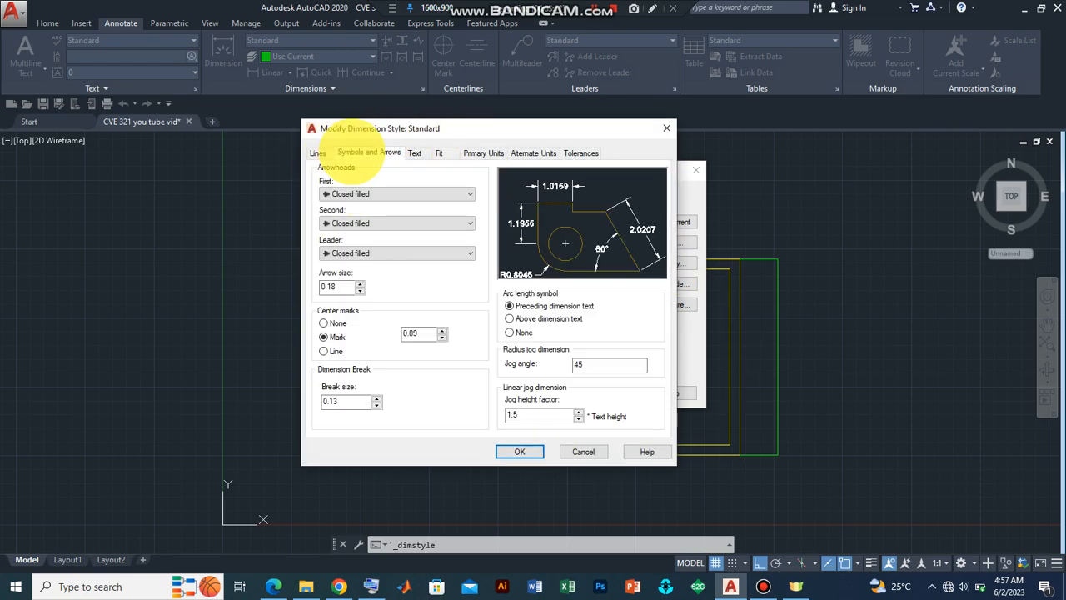
click(369, 193)
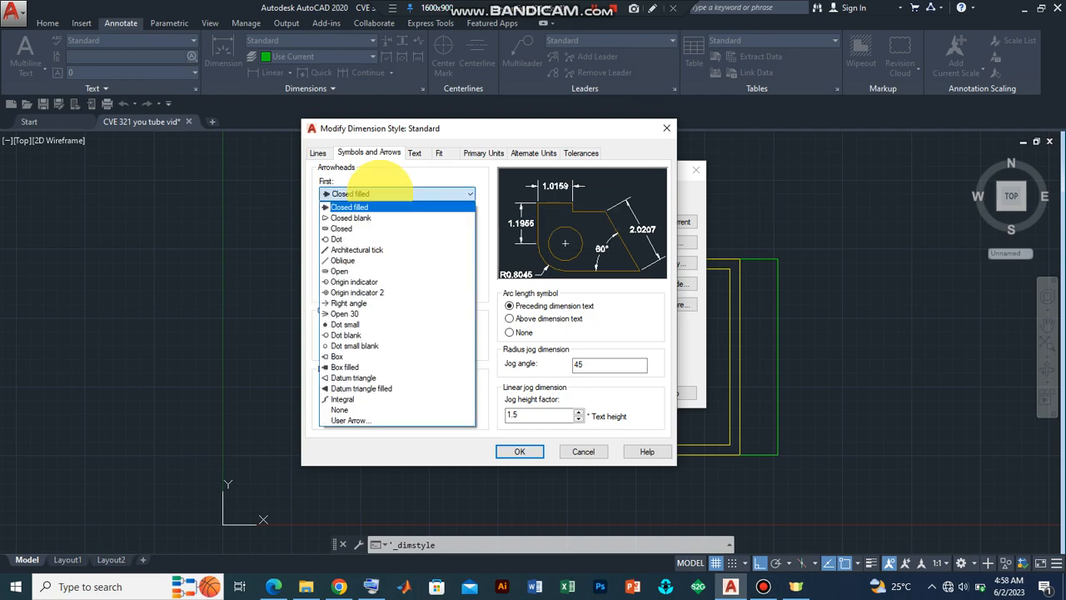
click(375, 260)
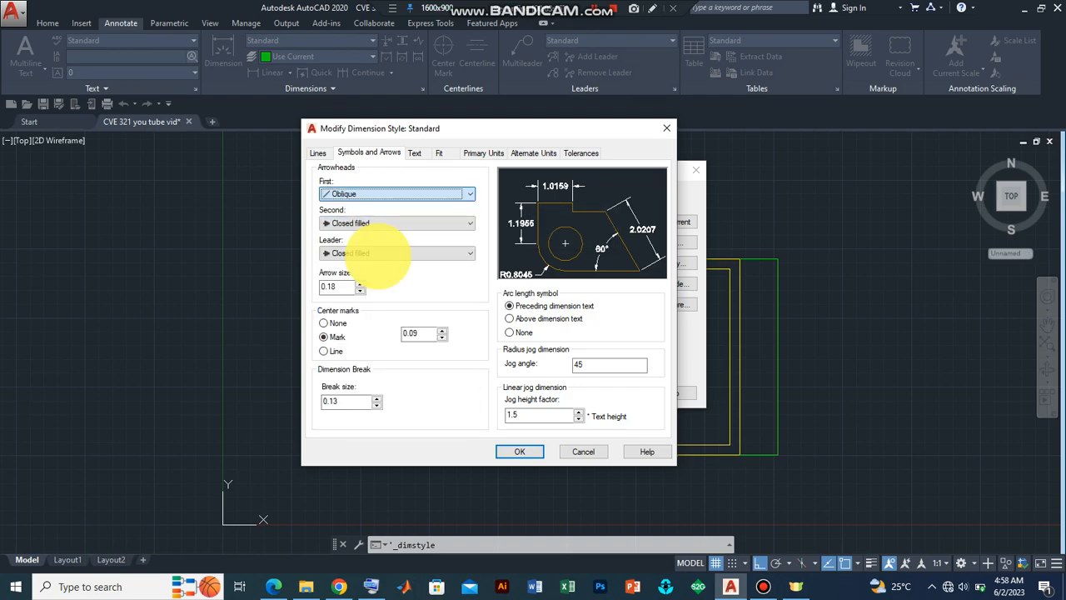
click(354, 252)
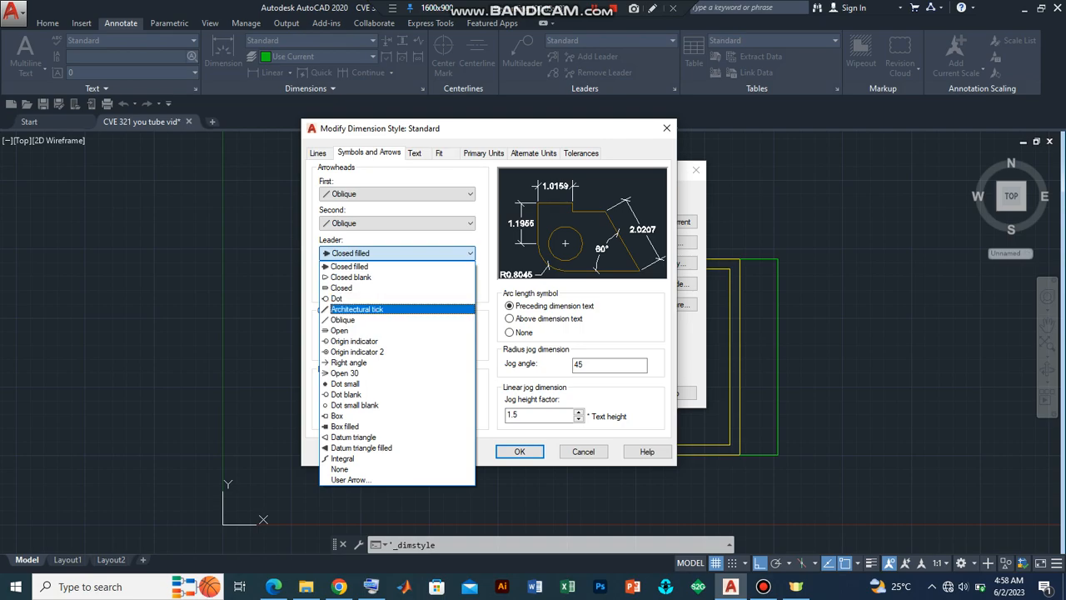
click(366, 321)
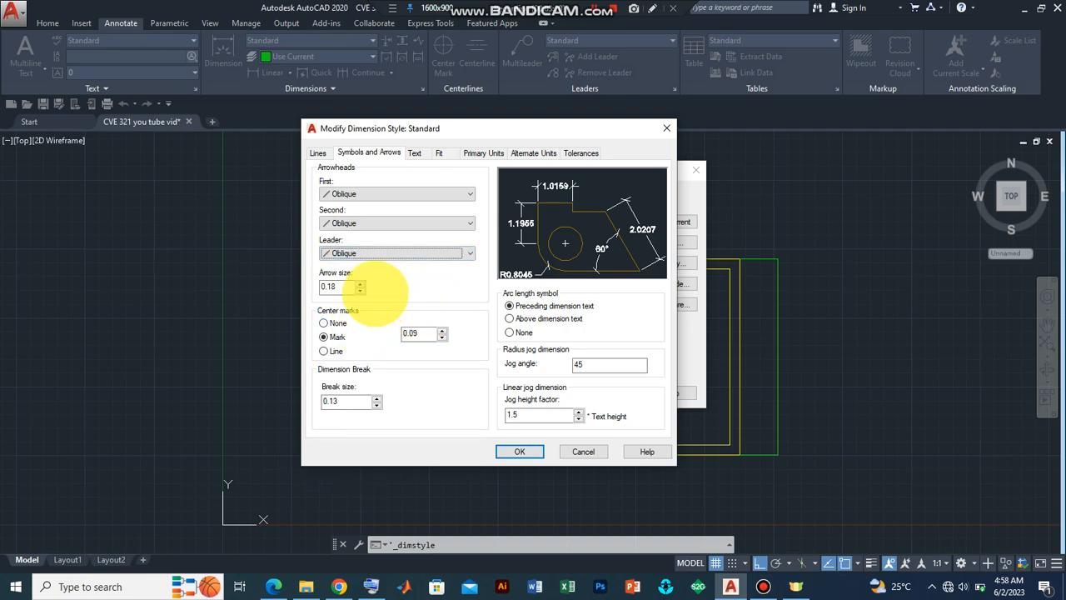
Step: Set the arrow size to 180 and the dimension break size to 80
double_click(343, 286)
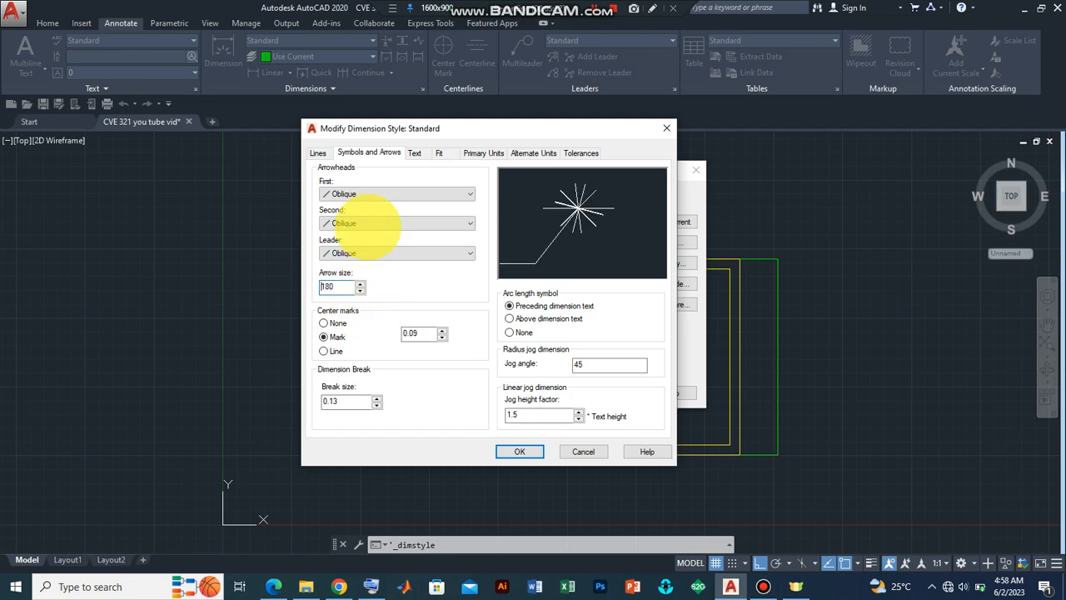
double_click(335, 402)
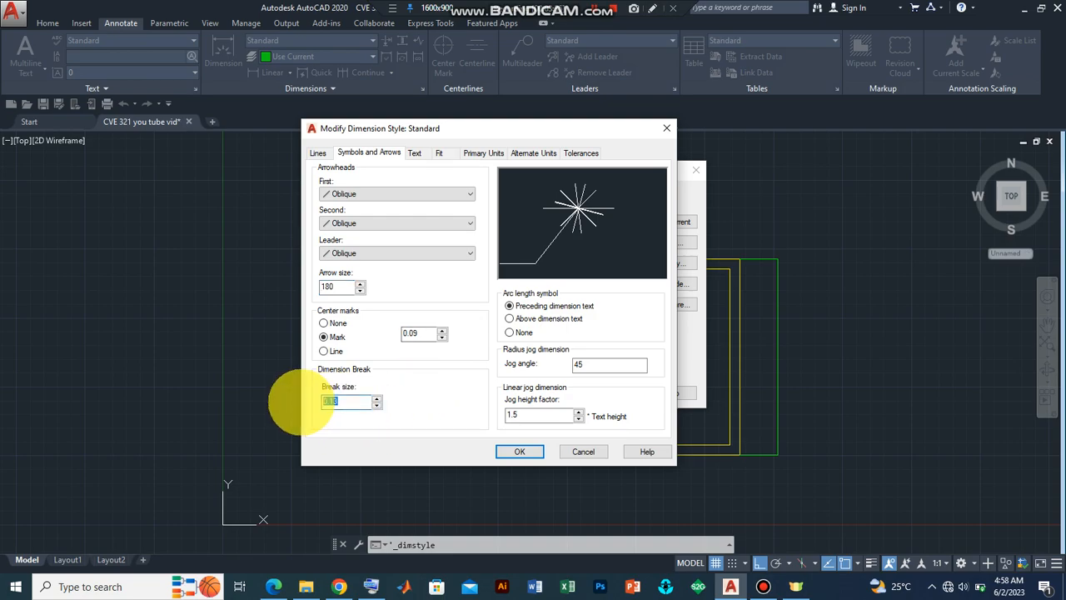
text(80)
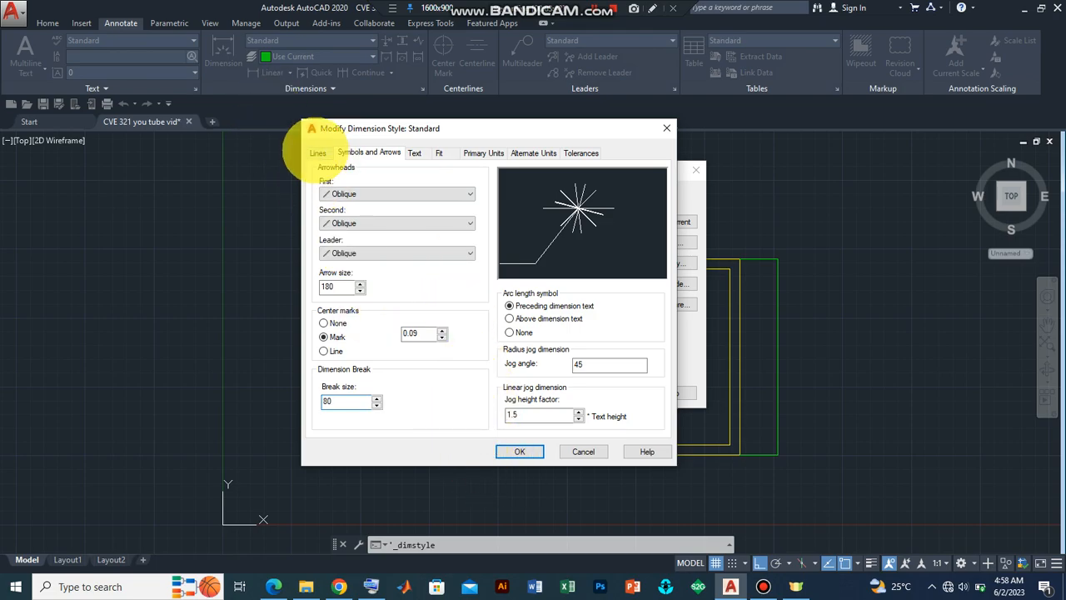
Step: Set the dimension line colour, linetype and lineweight to ByLayer
click(317, 152)
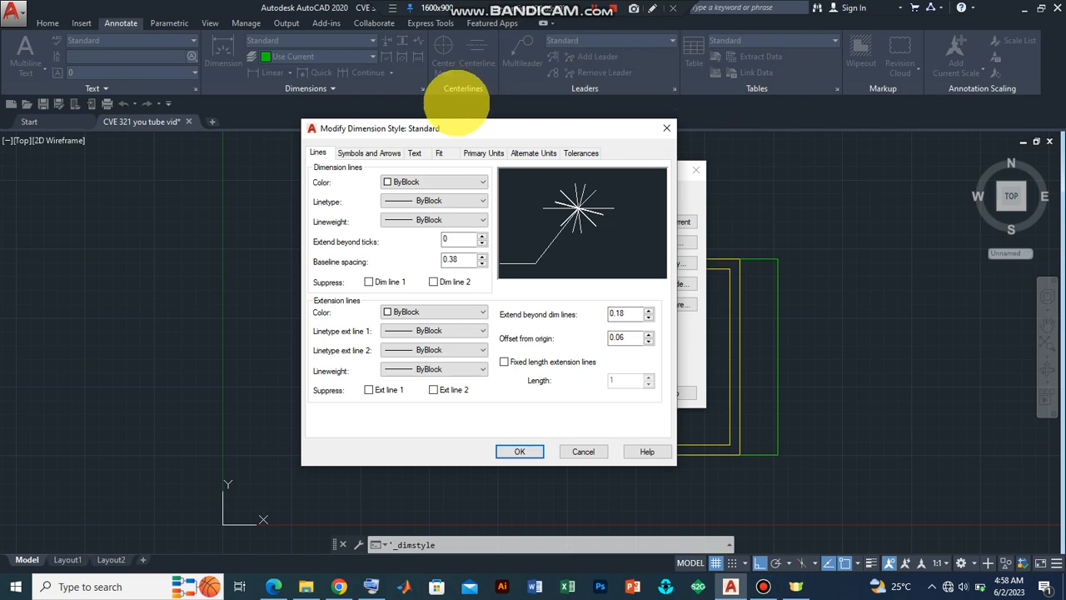
click(446, 182)
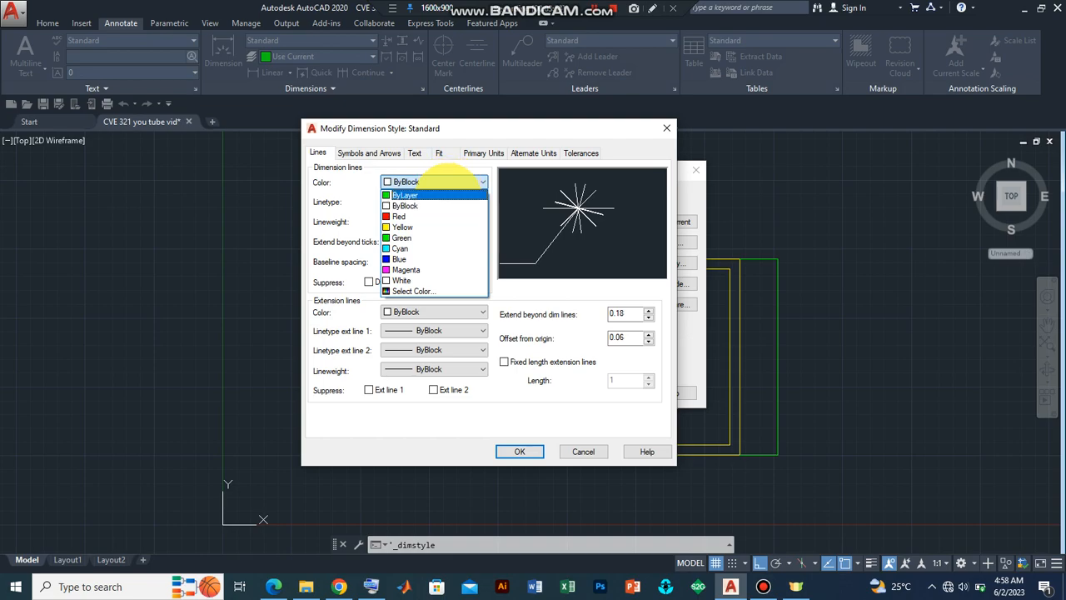
click(457, 194)
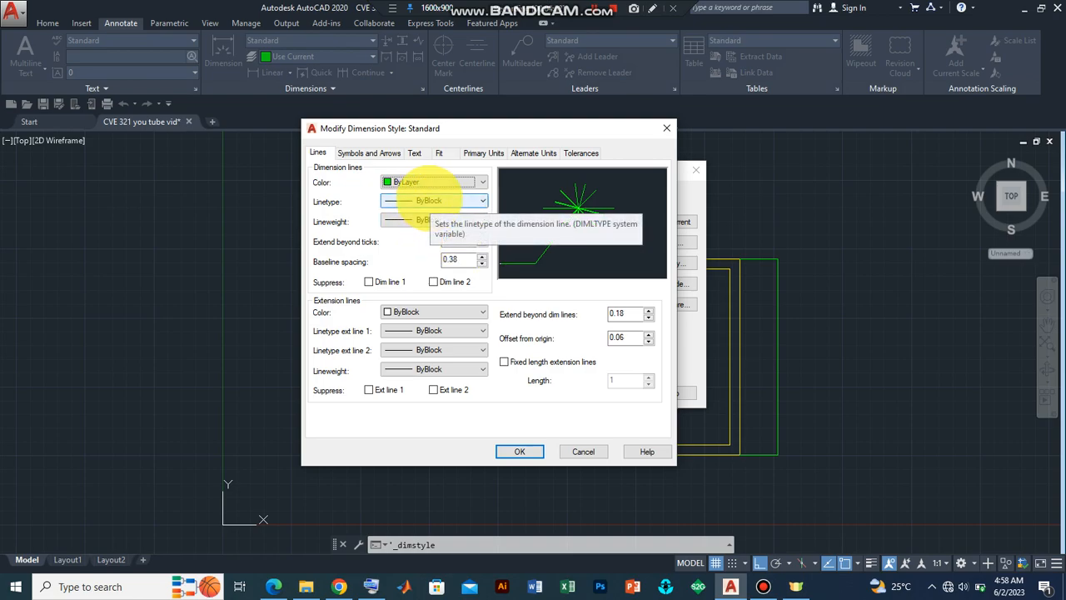
click(433, 201)
click(428, 214)
click(450, 219)
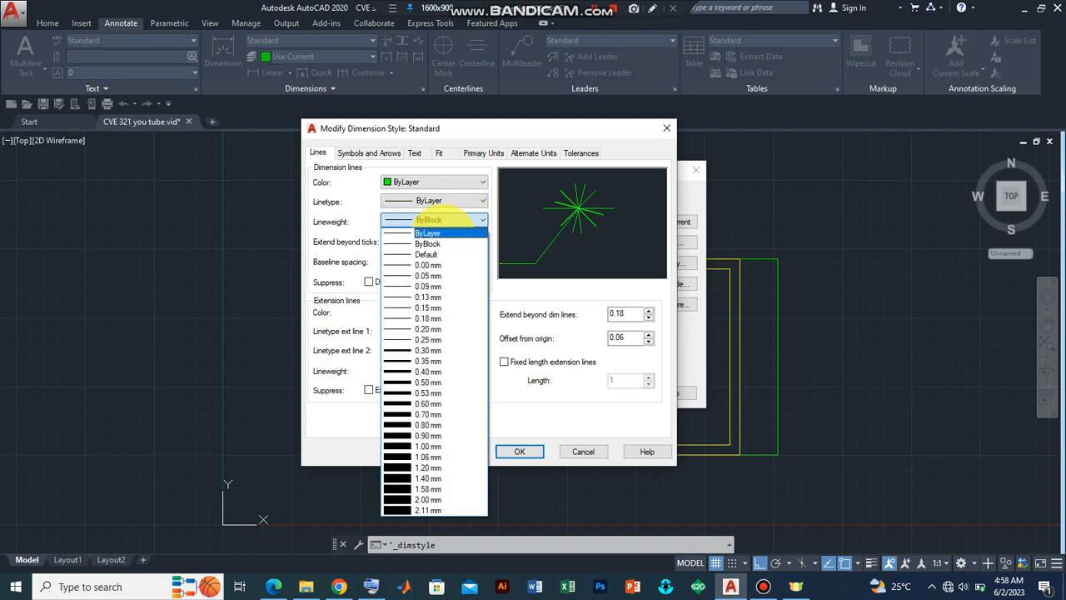
click(456, 232)
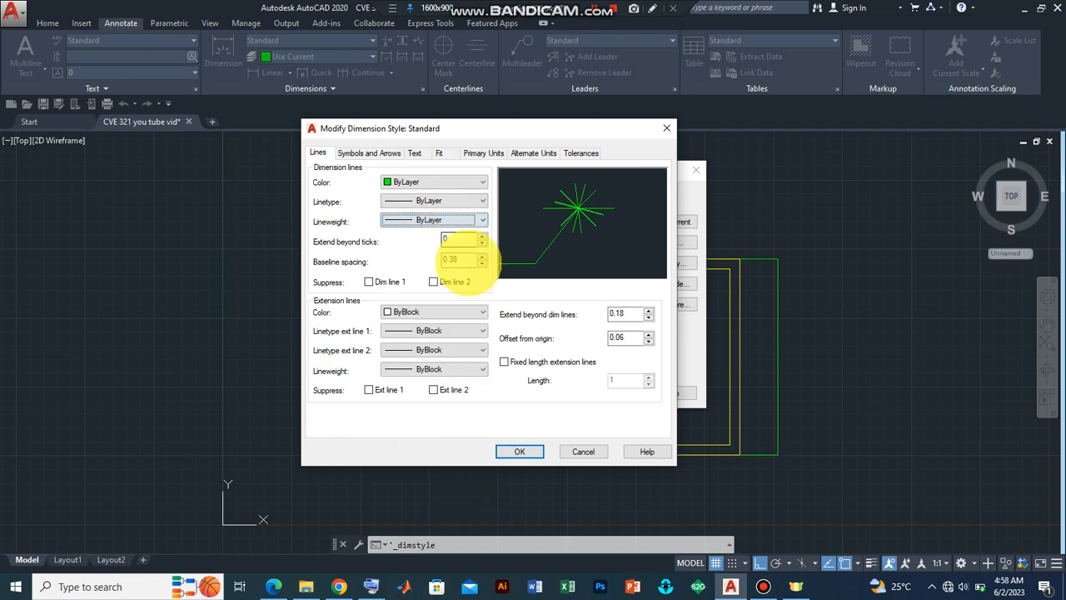
Step: Set extend beyond ticks, baseline spacing, extend beyond dimension lines and offset from origin all to 180
drag(461, 240, 441, 241)
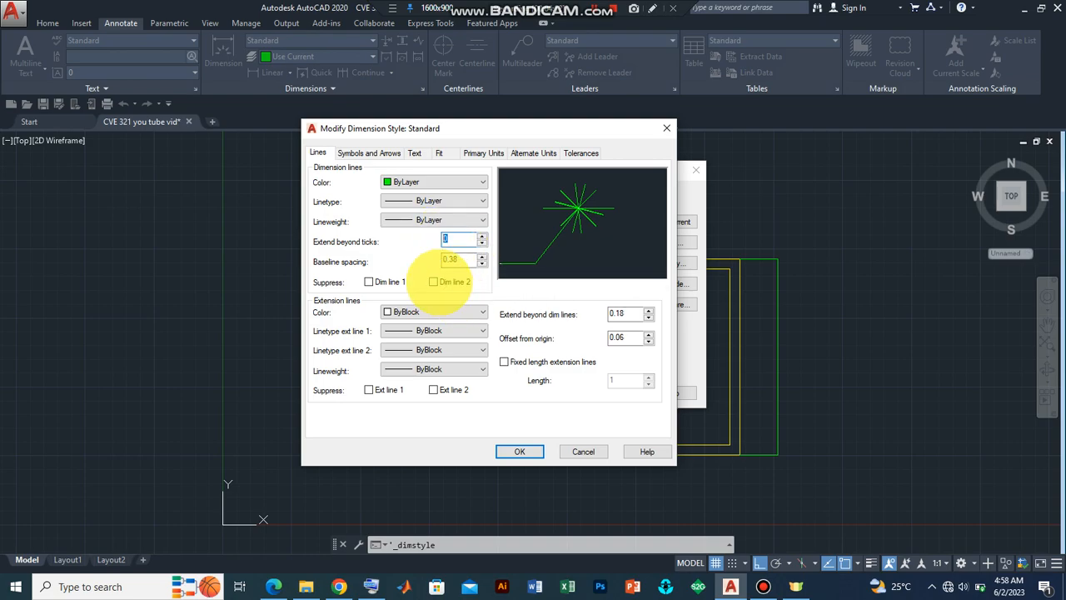
text(18)
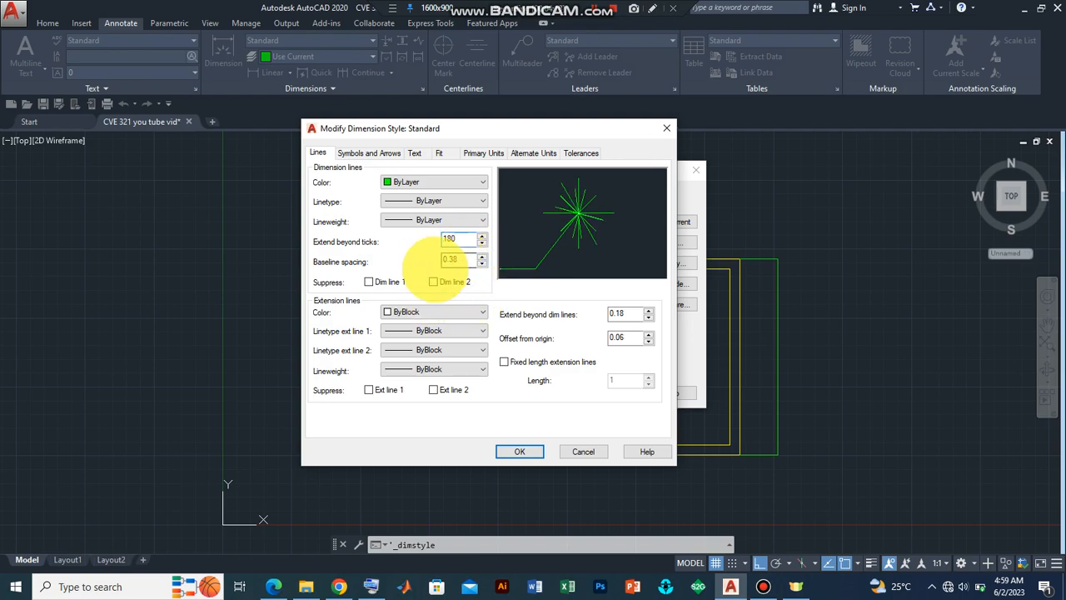
drag(457, 261, 435, 261)
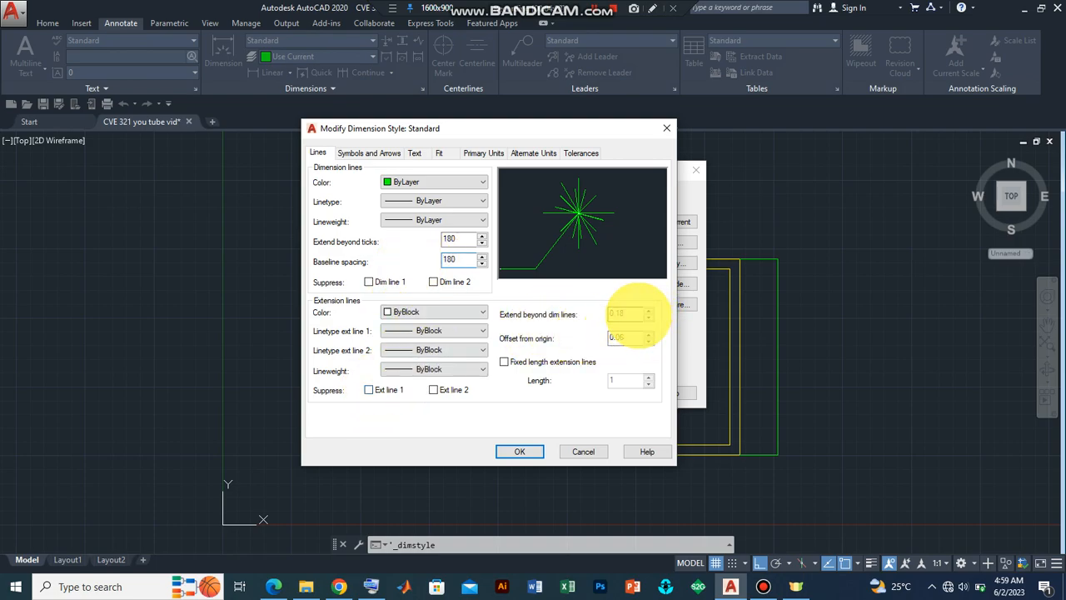
drag(637, 314, 575, 313)
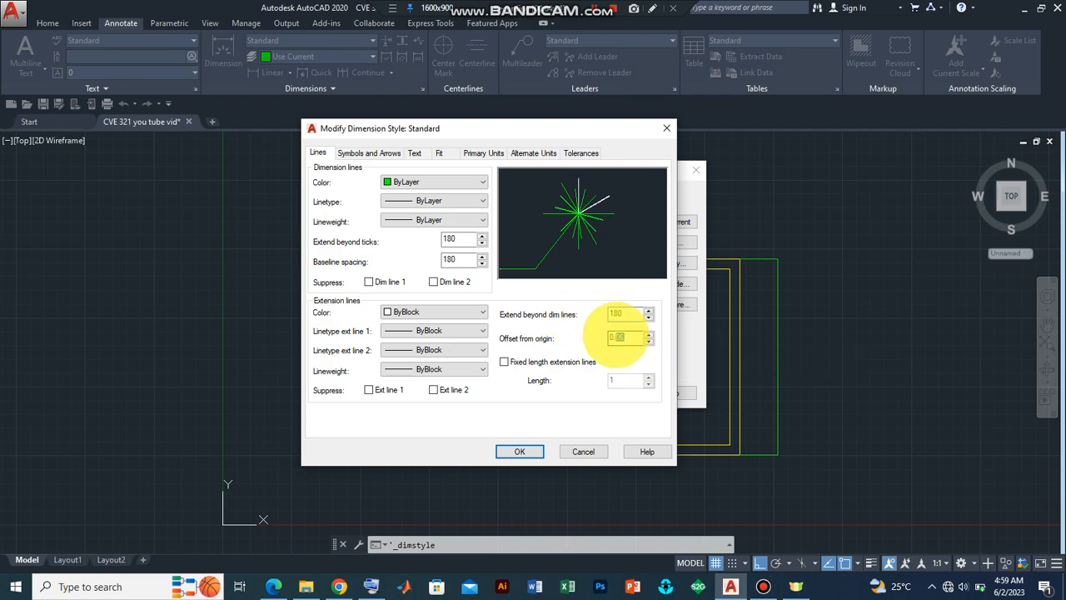
drag(623, 337, 598, 333)
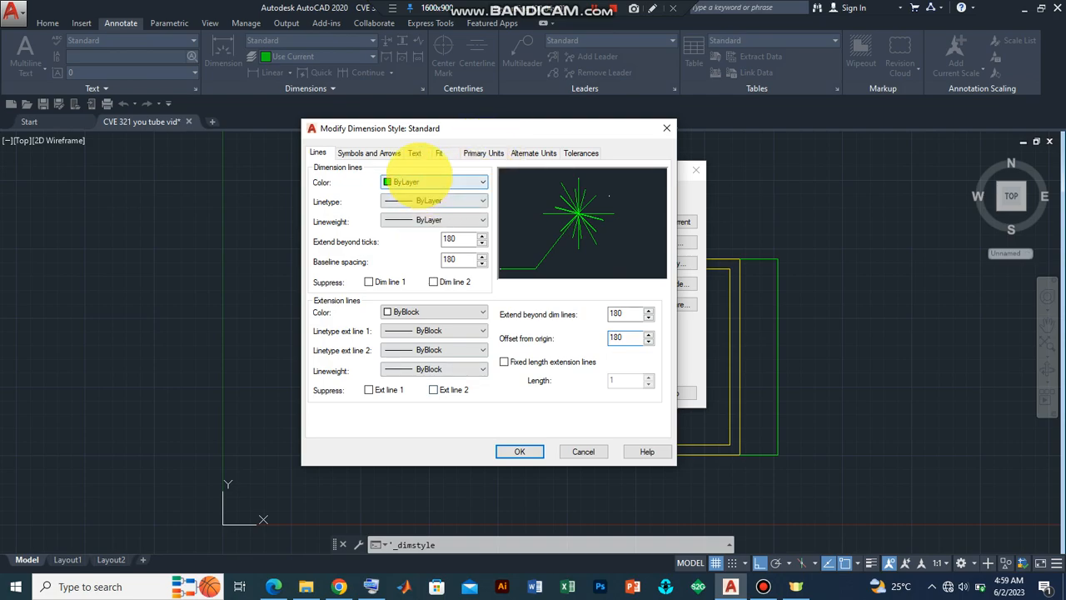
Step: Configure the dimension text with ByLayer colour, no fill colour and a text height of 200
click(416, 150)
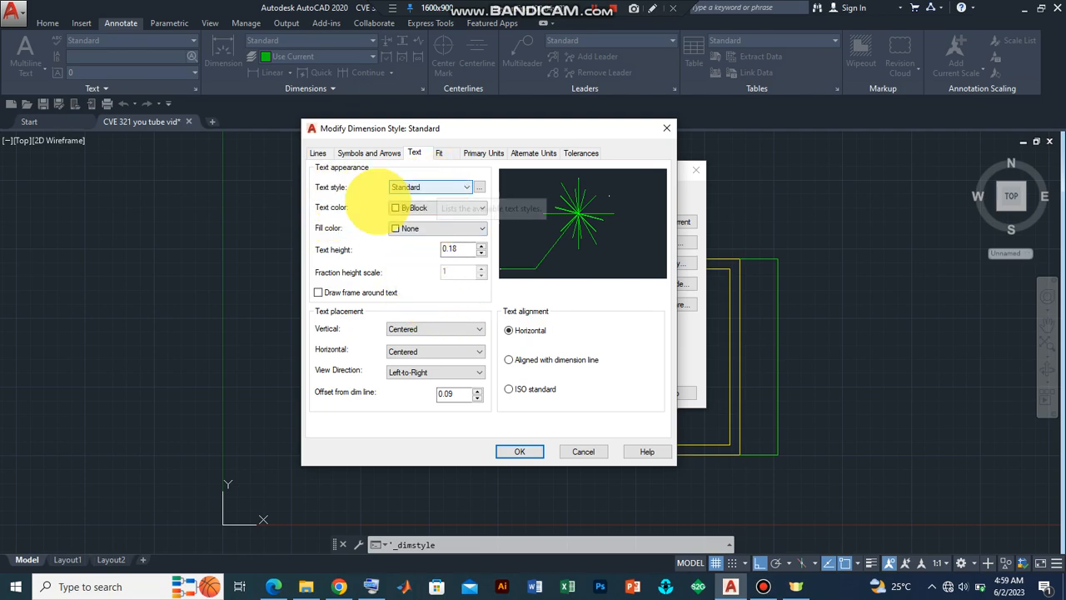
click(454, 187)
click(466, 188)
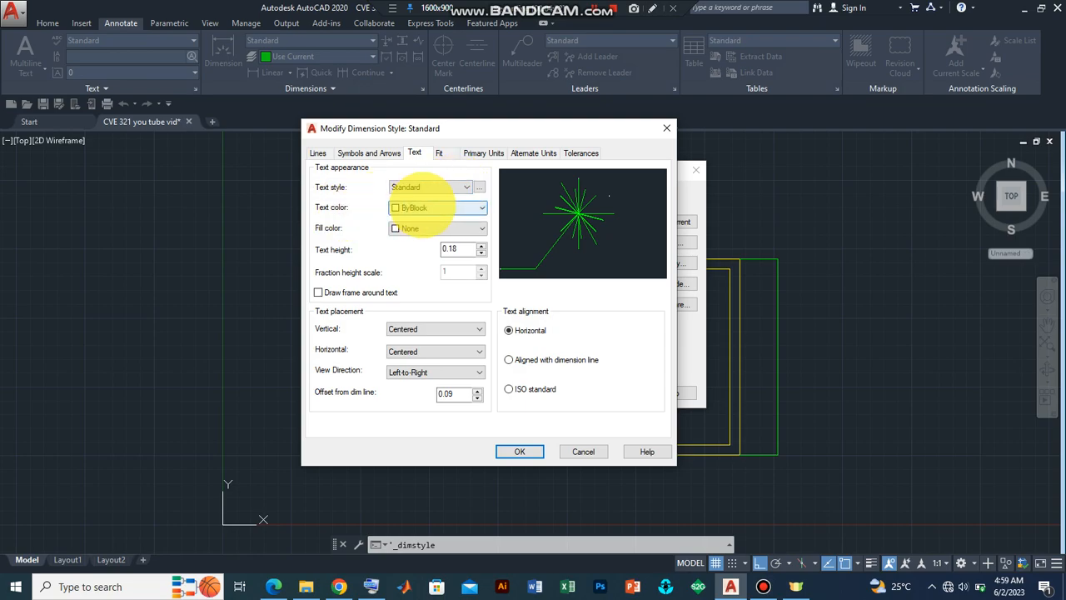
click(420, 207)
click(413, 221)
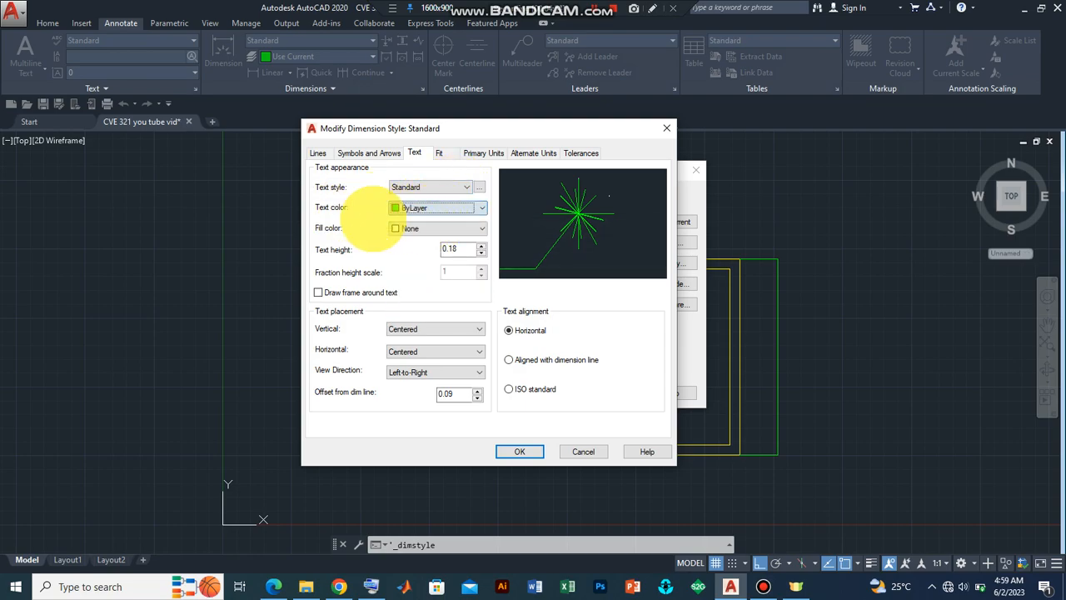
click(437, 228)
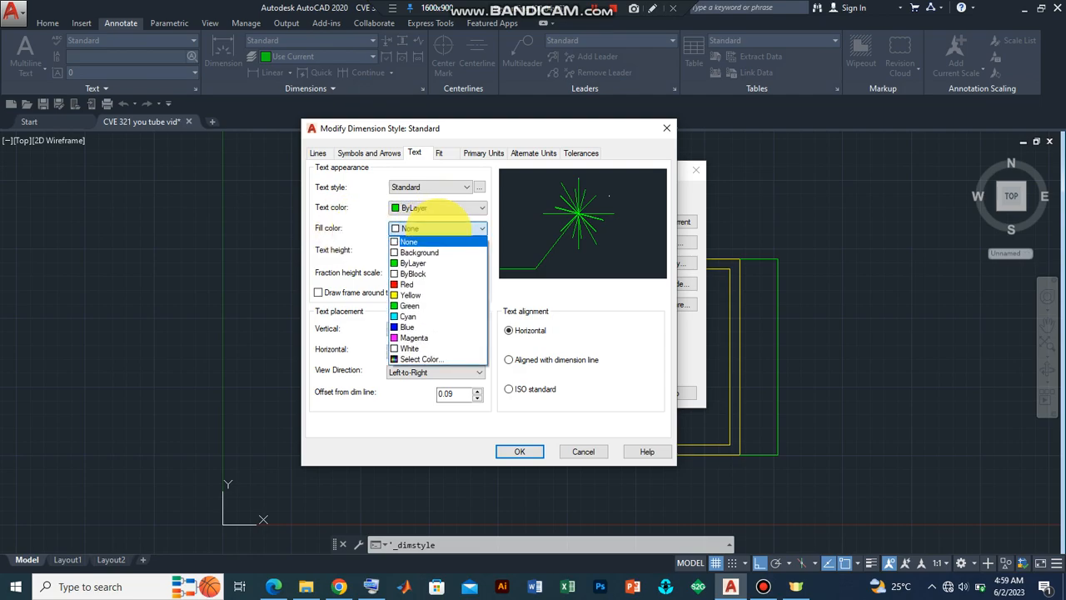
click(442, 241)
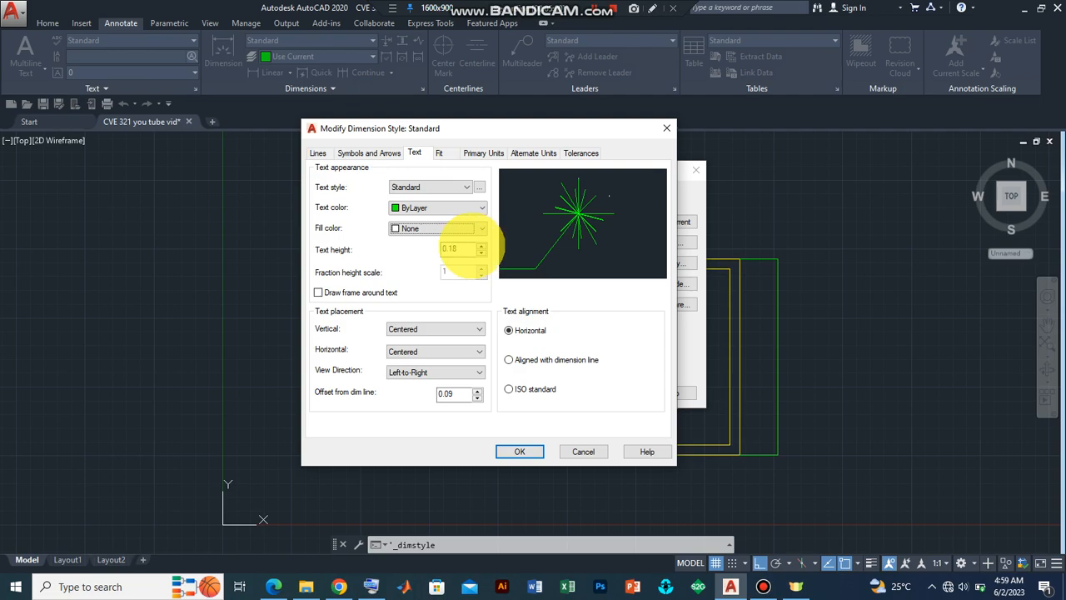
drag(478, 248, 426, 249)
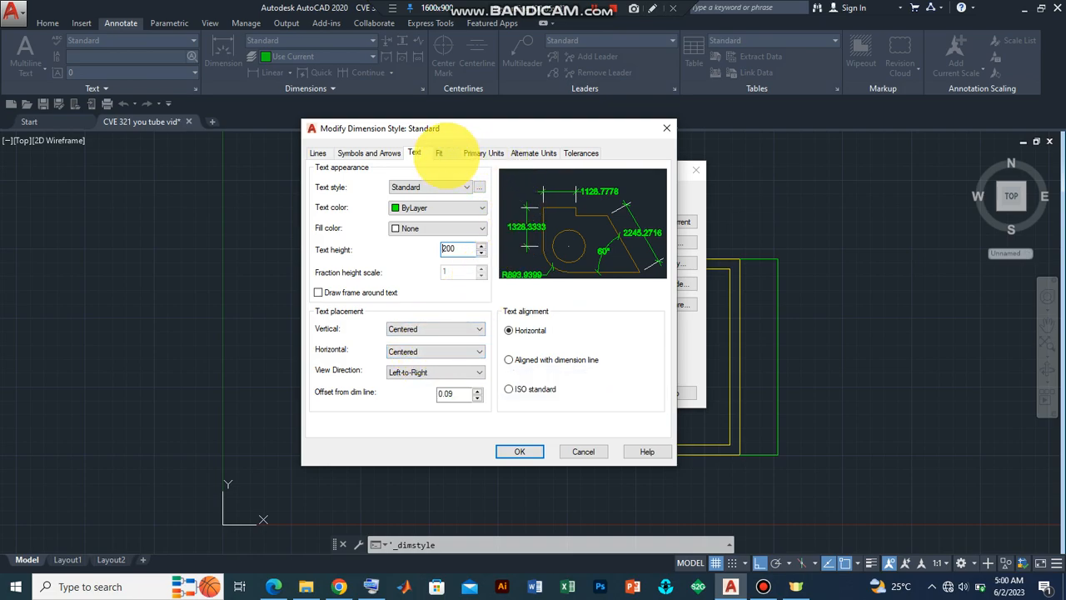
Step: Set the primary units precision to 0 and apply the dimension style changes
click(439, 153)
click(479, 153)
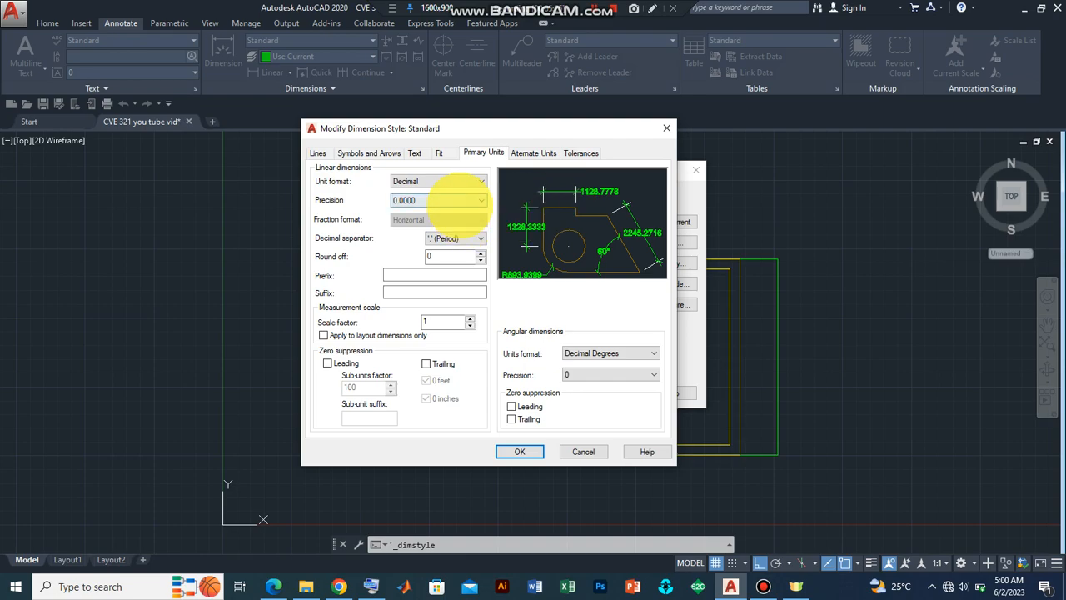
click(458, 200)
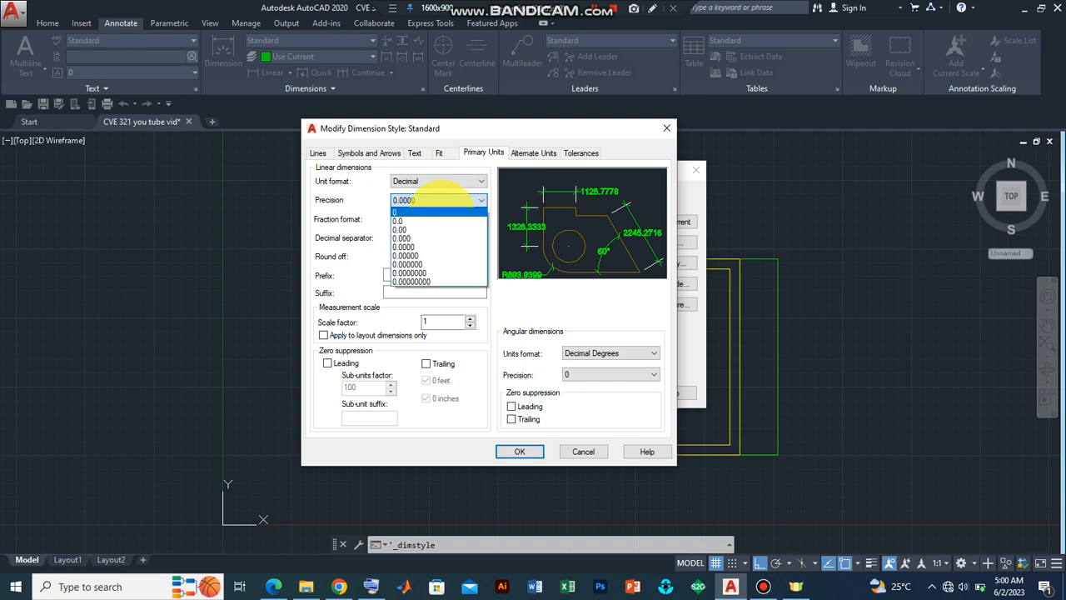
click(442, 212)
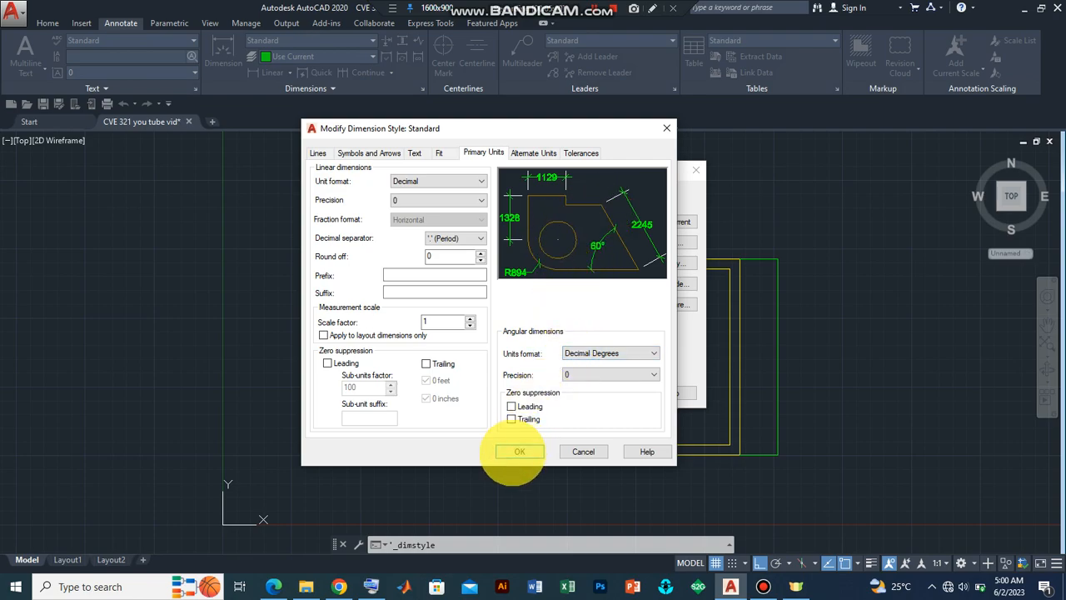
click(519, 451)
Step: Make the Standard style current and close the dimension style manager
click(400, 231)
click(670, 222)
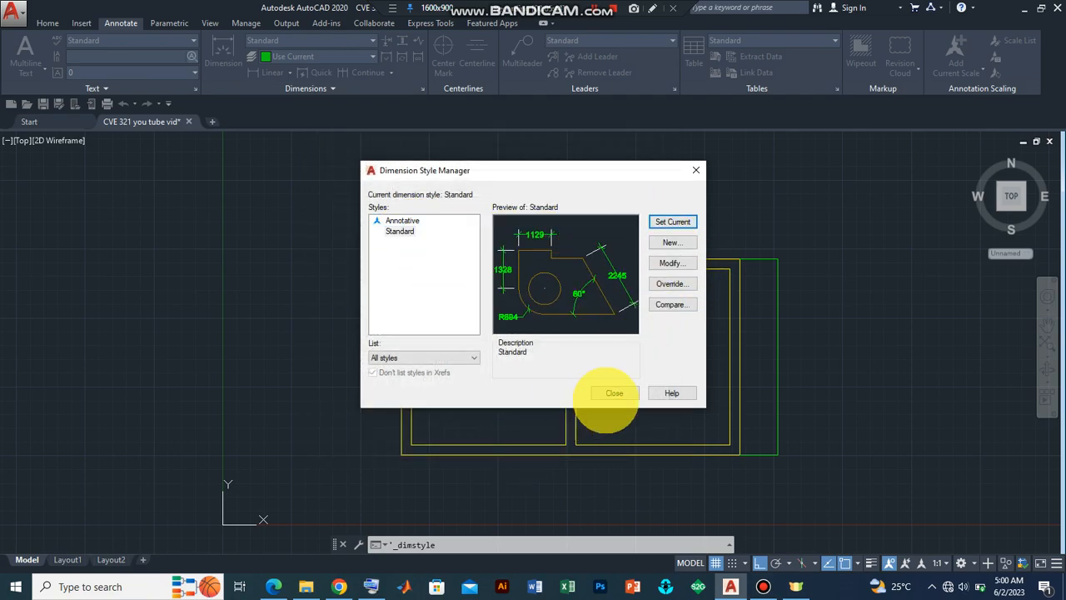
click(613, 393)
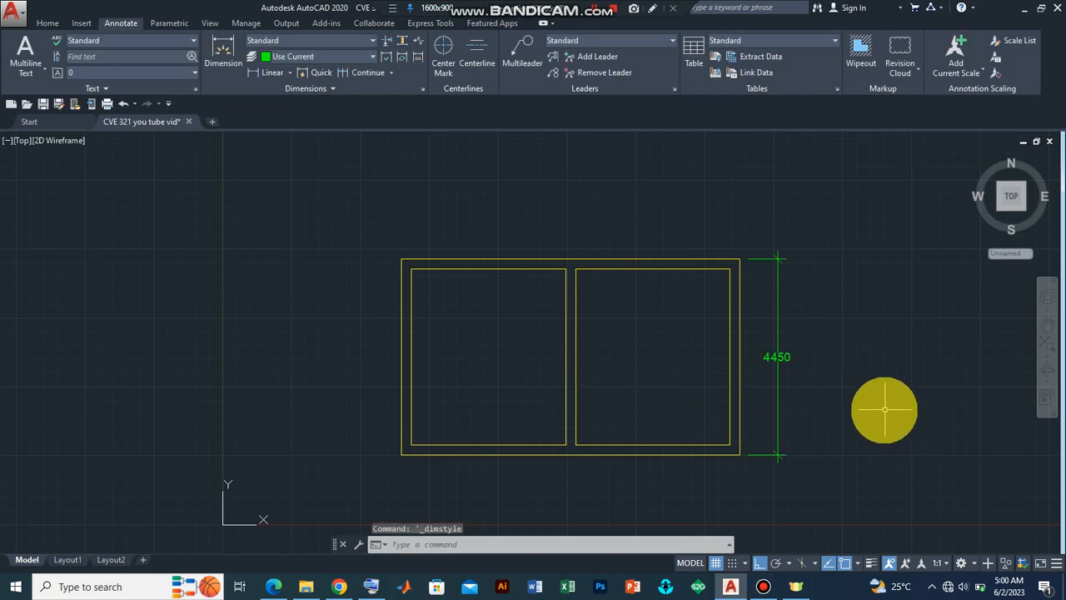
Step: Dimension the inner height of the right room, placing it beside the outer height dimension
click(776, 358)
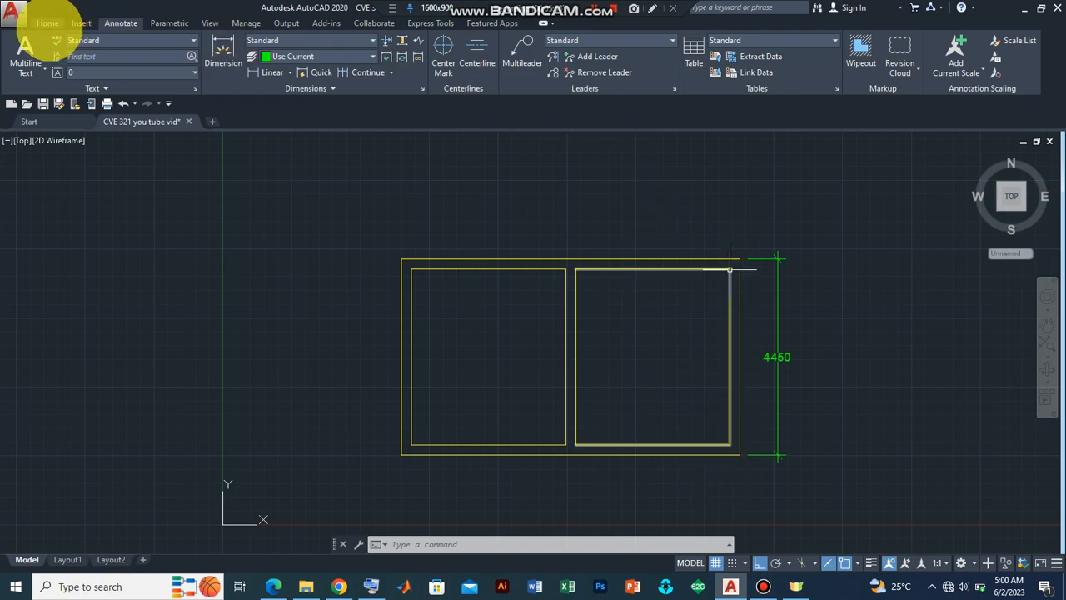
click(47, 22)
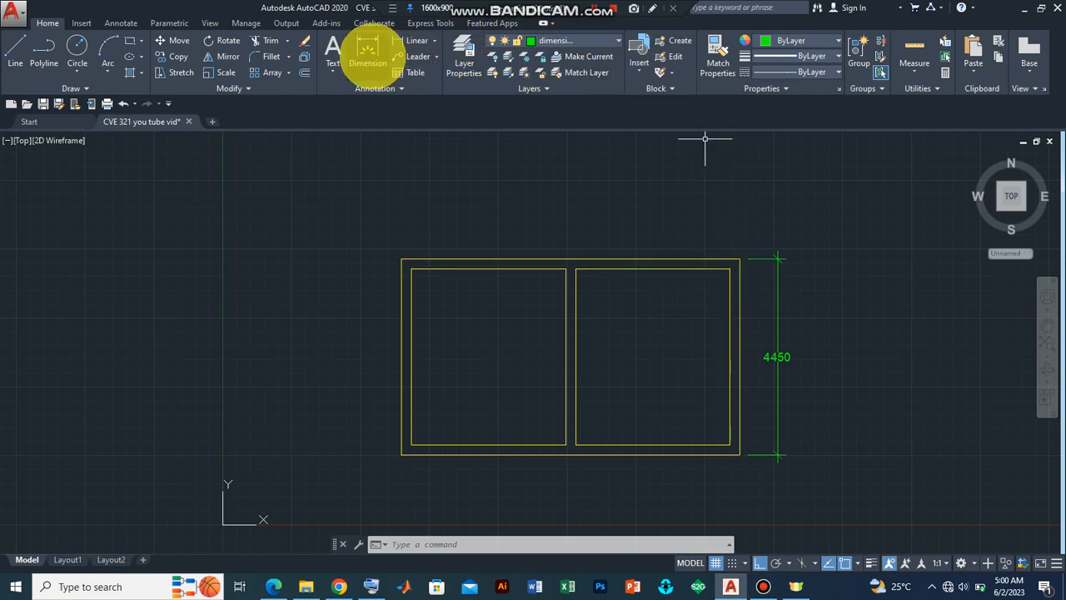
click(367, 52)
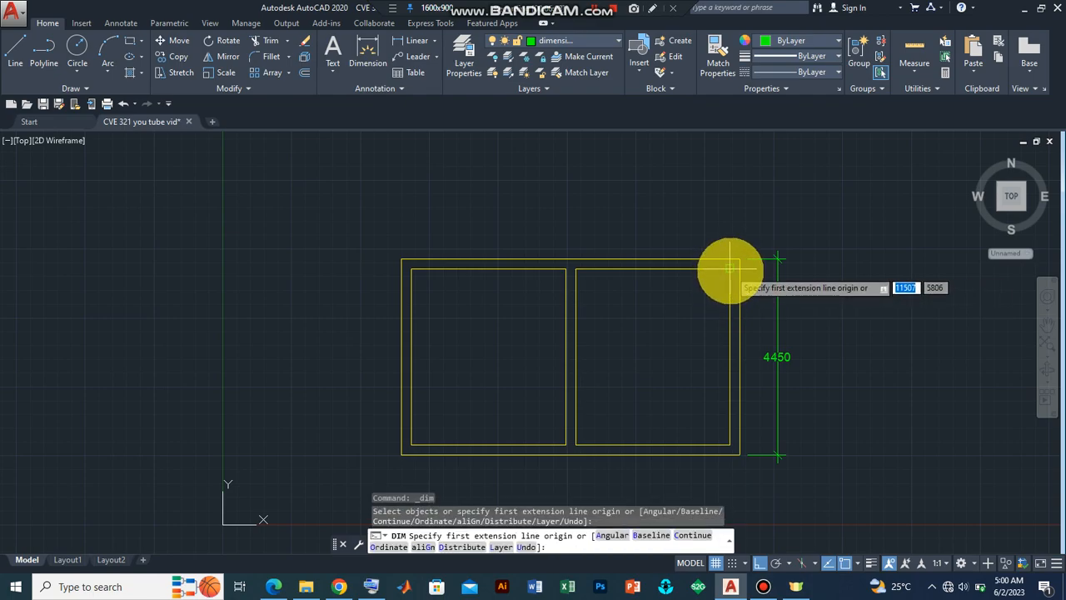
click(731, 269)
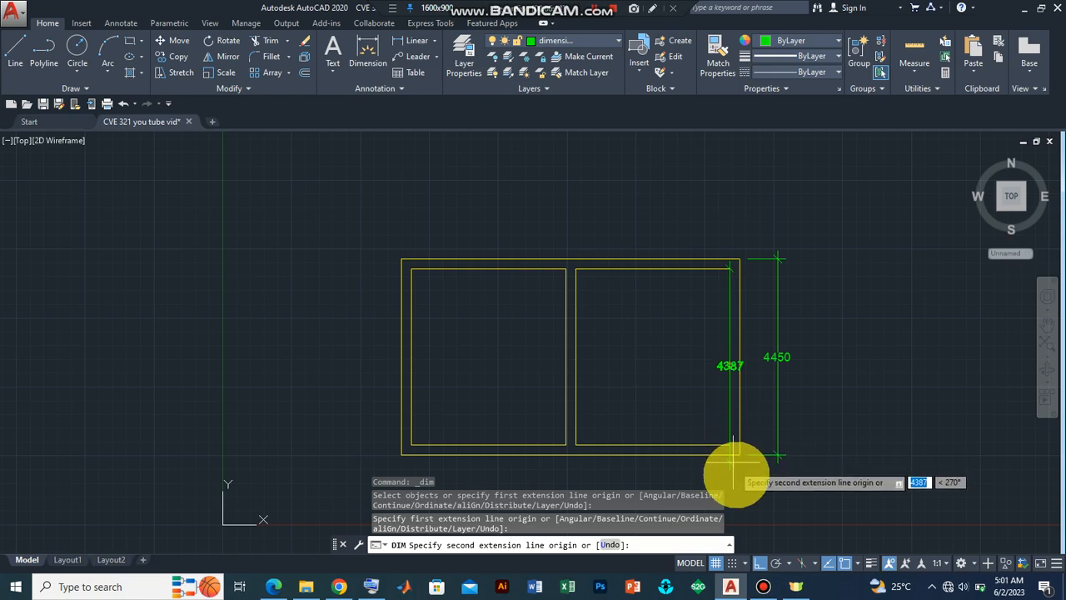
scroll(678, 413, up, 3)
scroll(852, 491, down, 3)
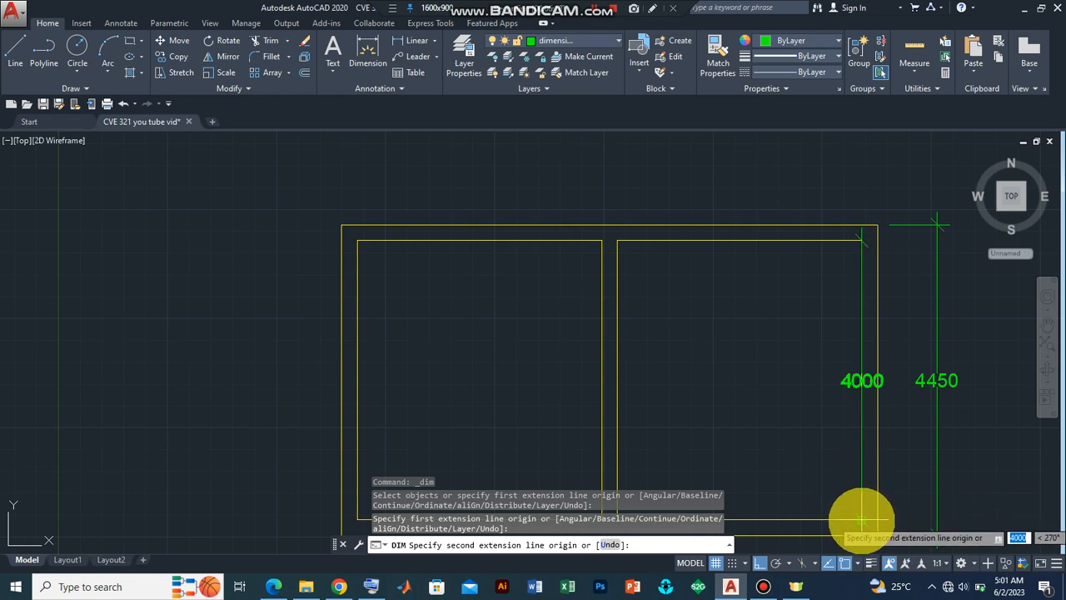
click(856, 518)
scroll(858, 503, down, 3)
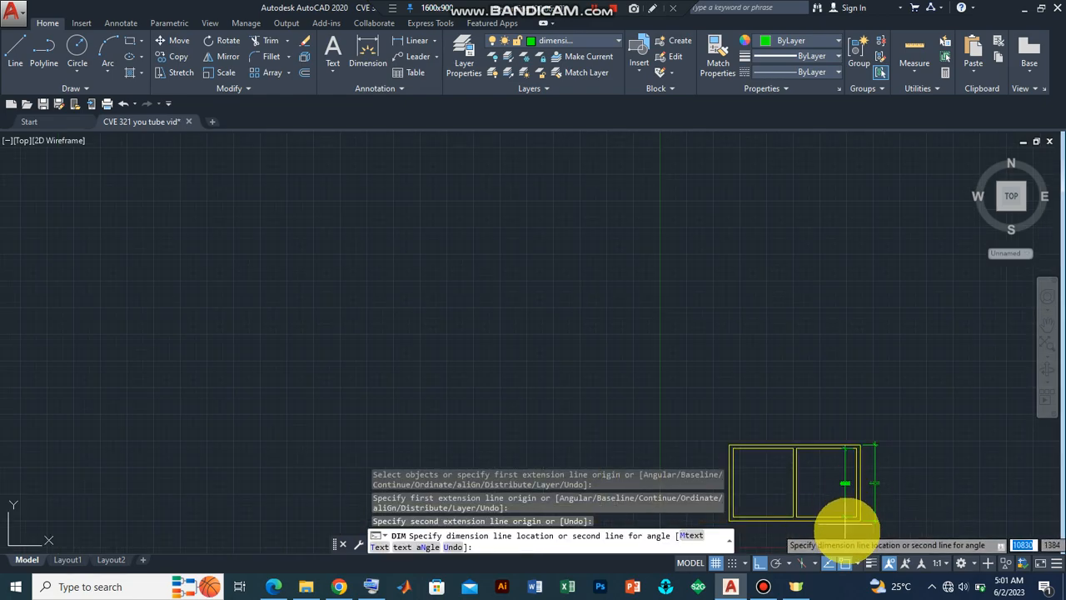
scroll(851, 523, up, 3)
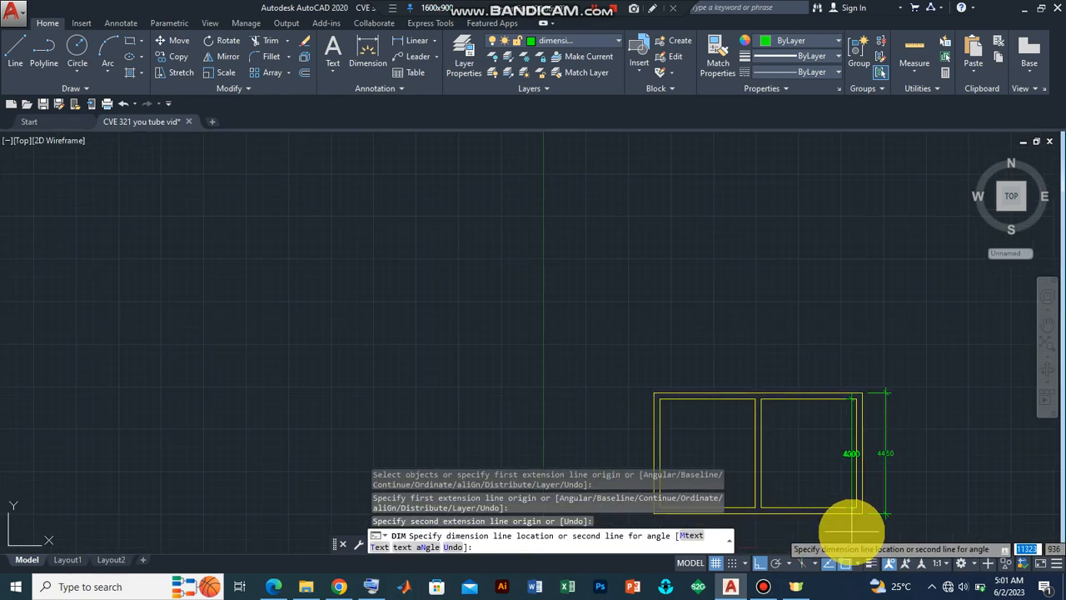
click(964, 428)
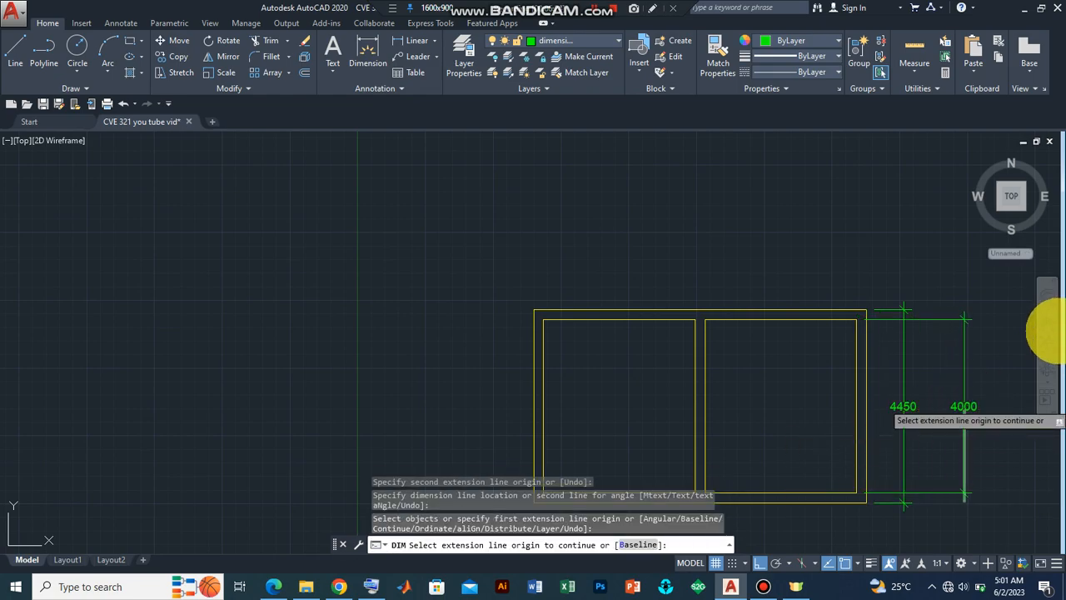
Step: Try to dimension the inner width along the bottom wall of both rooms
click(1047, 325)
drag(785, 386, 596, 278)
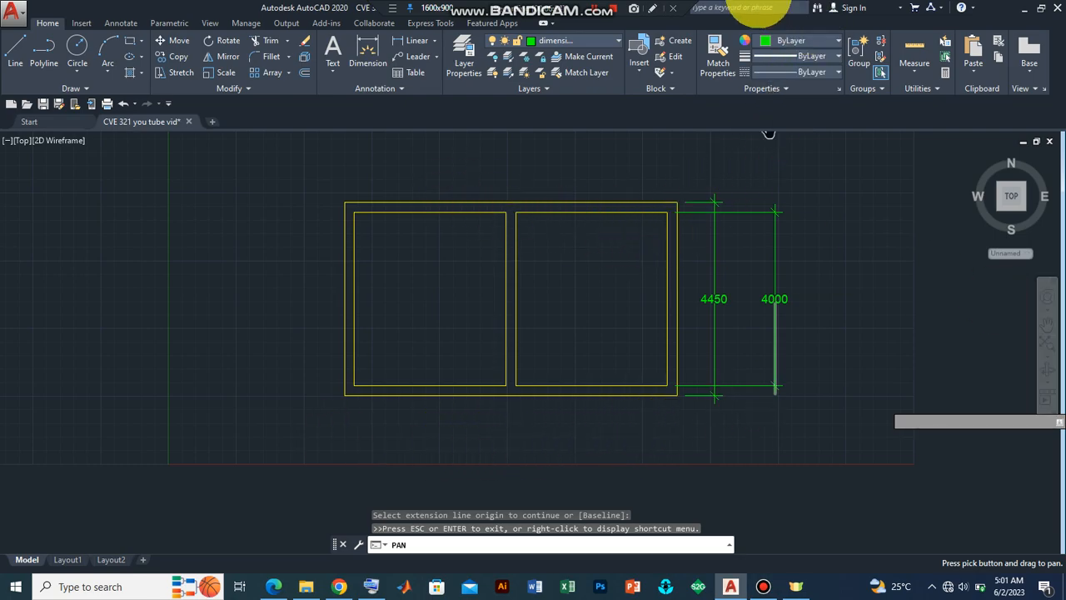
key(Escape)
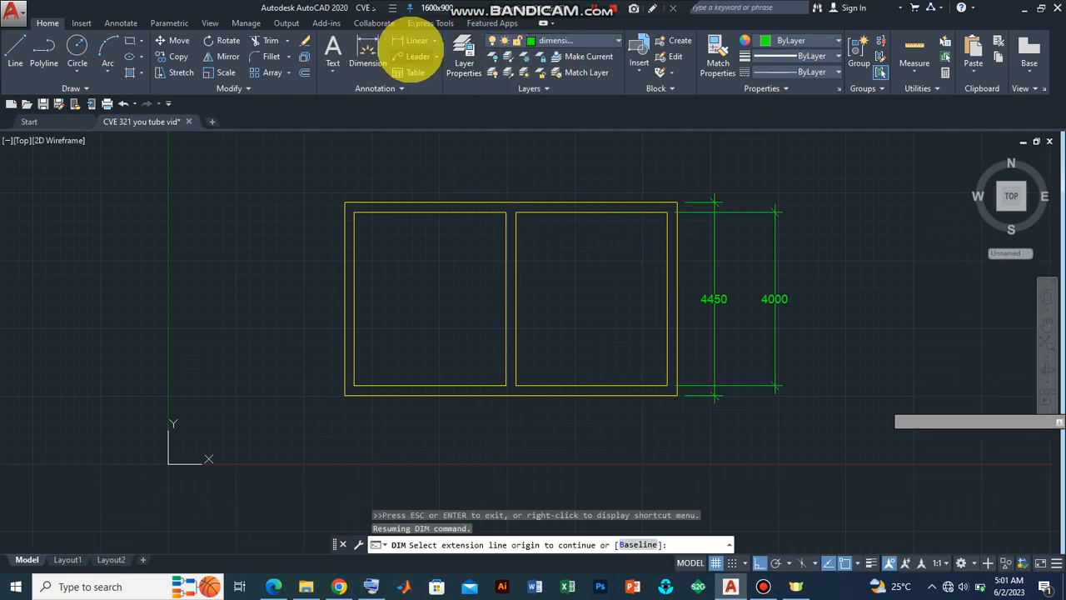
click(358, 51)
click(354, 388)
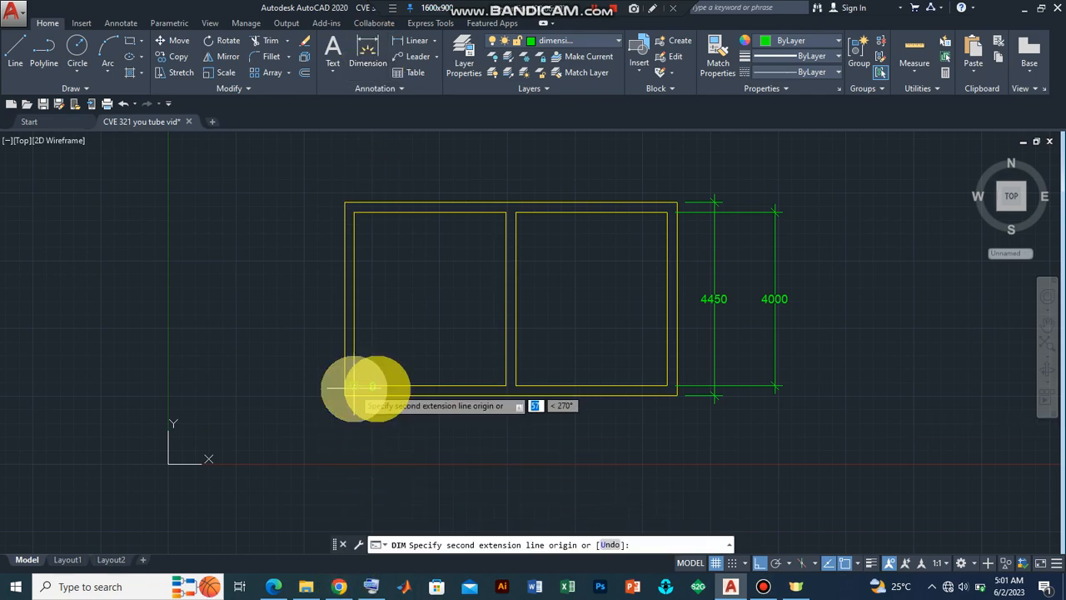
click(667, 385)
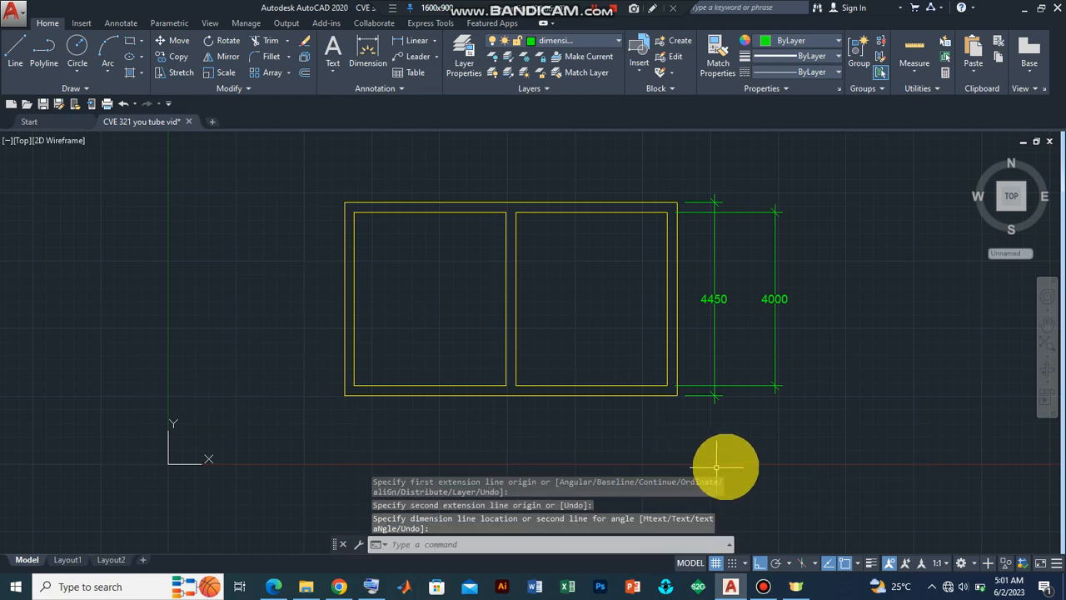
Step: Dimension the inner width of the left room with a dimension line below the plan
scroll(444, 401, down, 2)
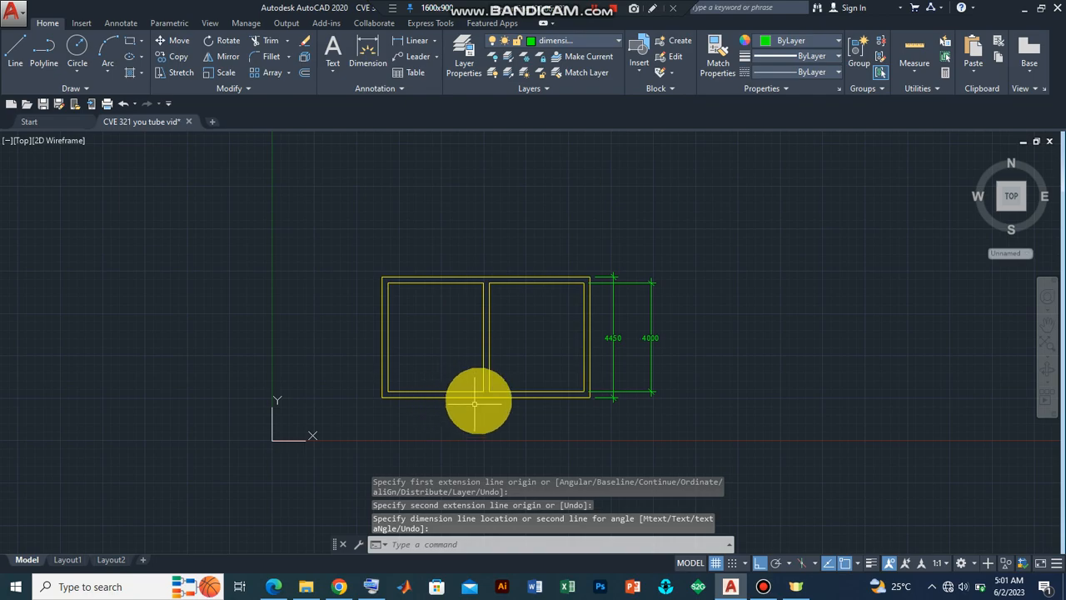
click(1047, 325)
mouse_move(516, 388)
mouse_down()
mouse_move(538, 278)
mouse_move(519, 257)
mouse_move(507, 277)
mouse_up()
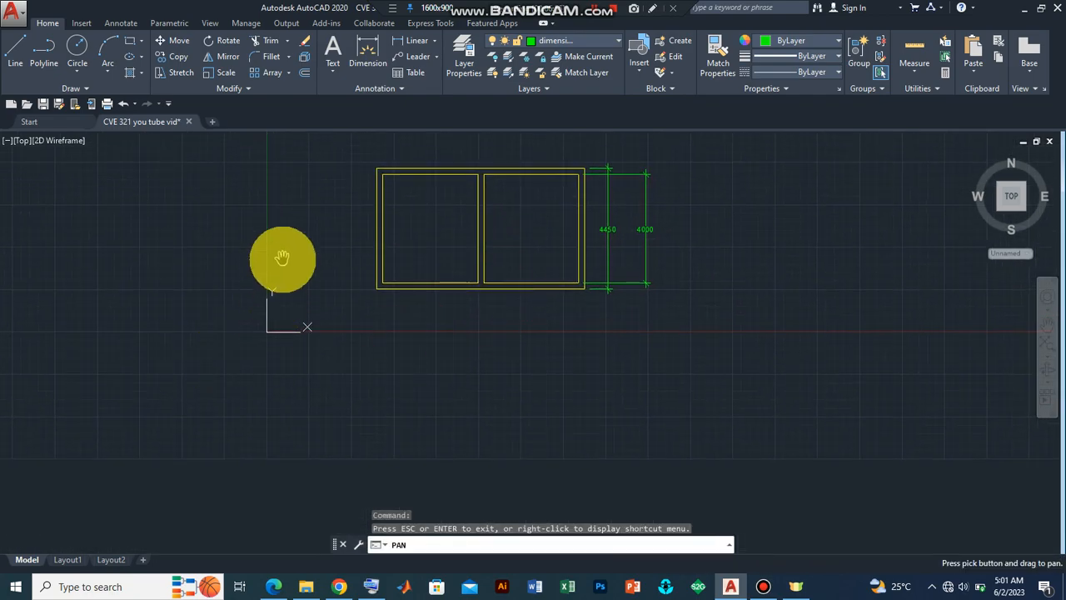
key(Escape)
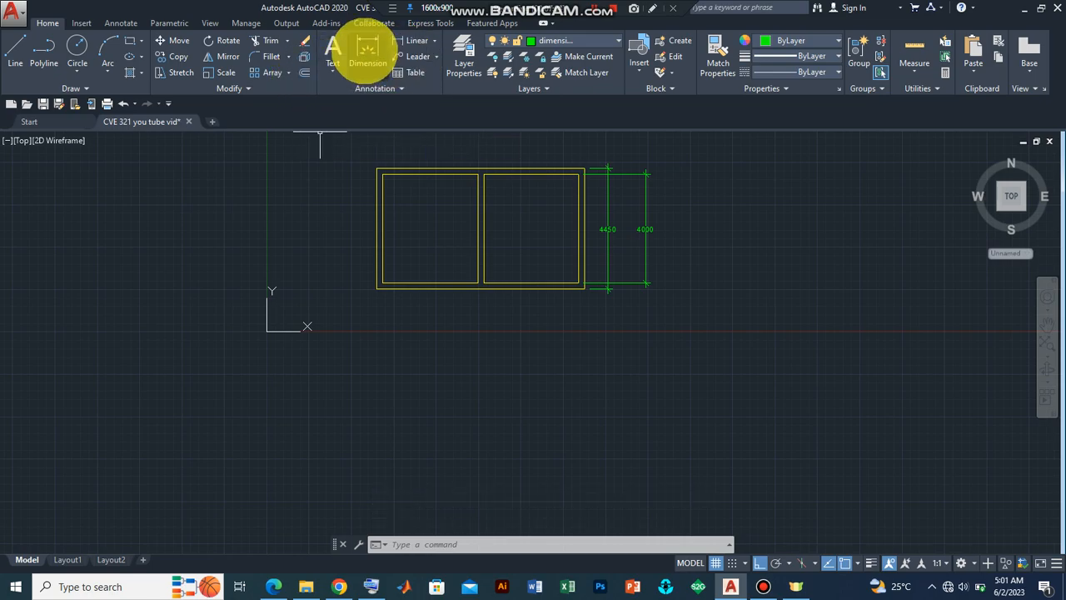
click(367, 54)
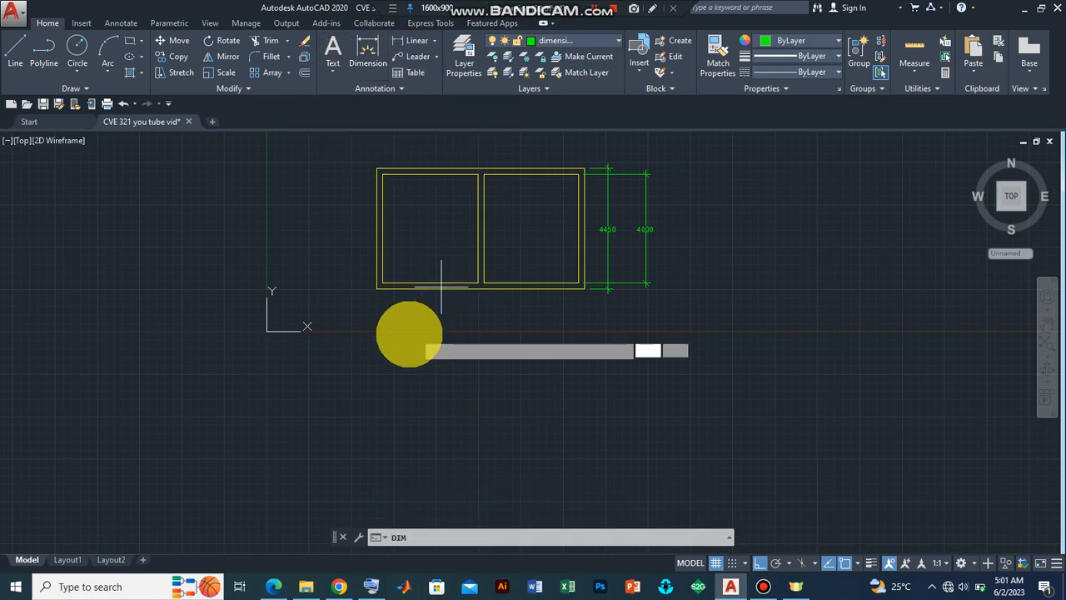
click(380, 285)
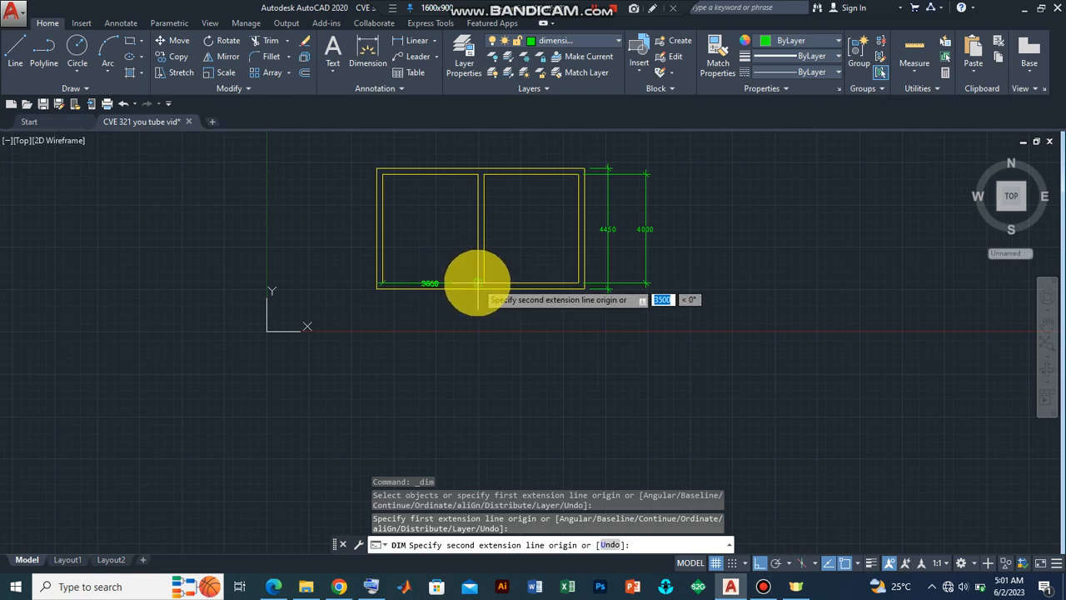
click(477, 285)
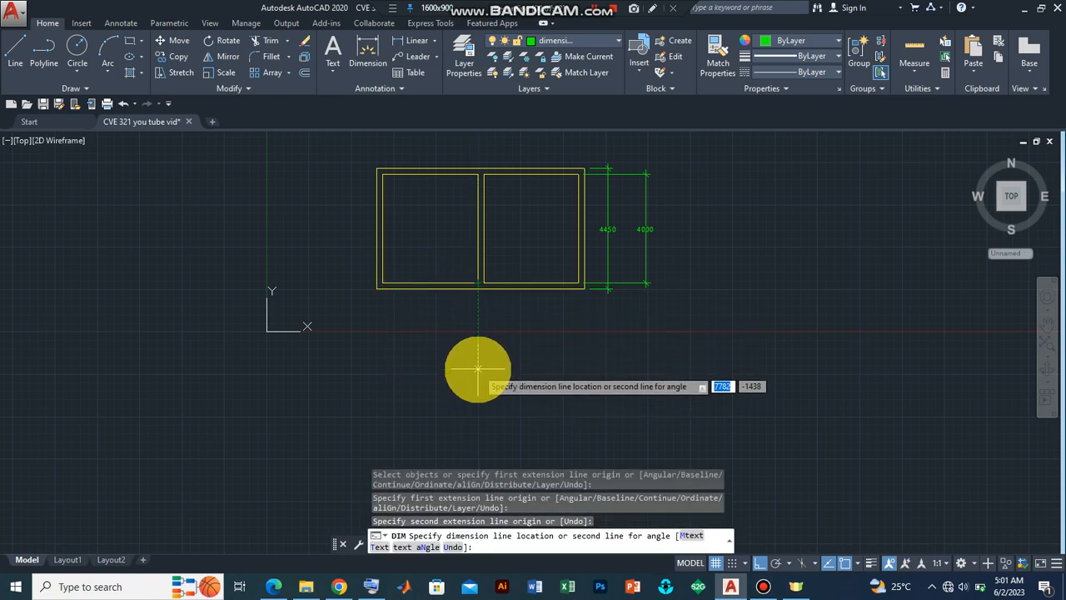
click(477, 367)
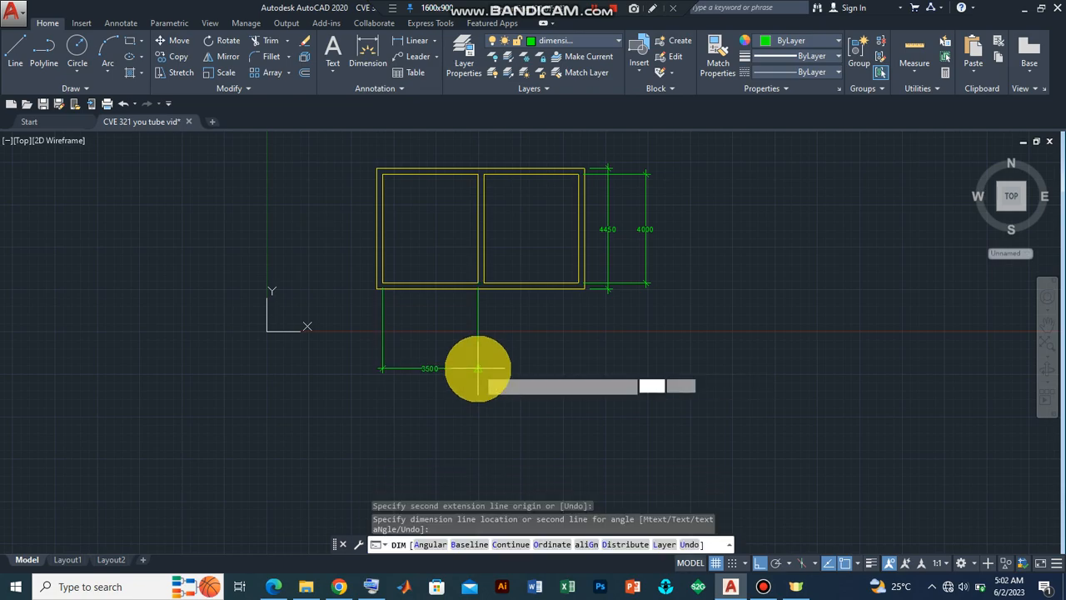
Step: Dimension the inner width of the right room in line with the left room's dimension
click(483, 286)
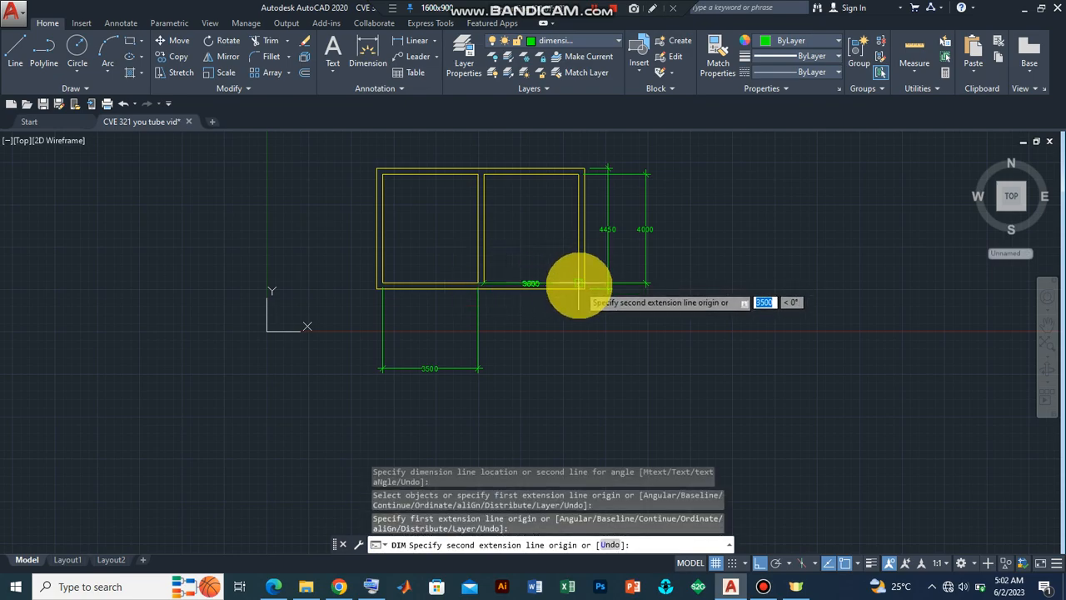
click(579, 284)
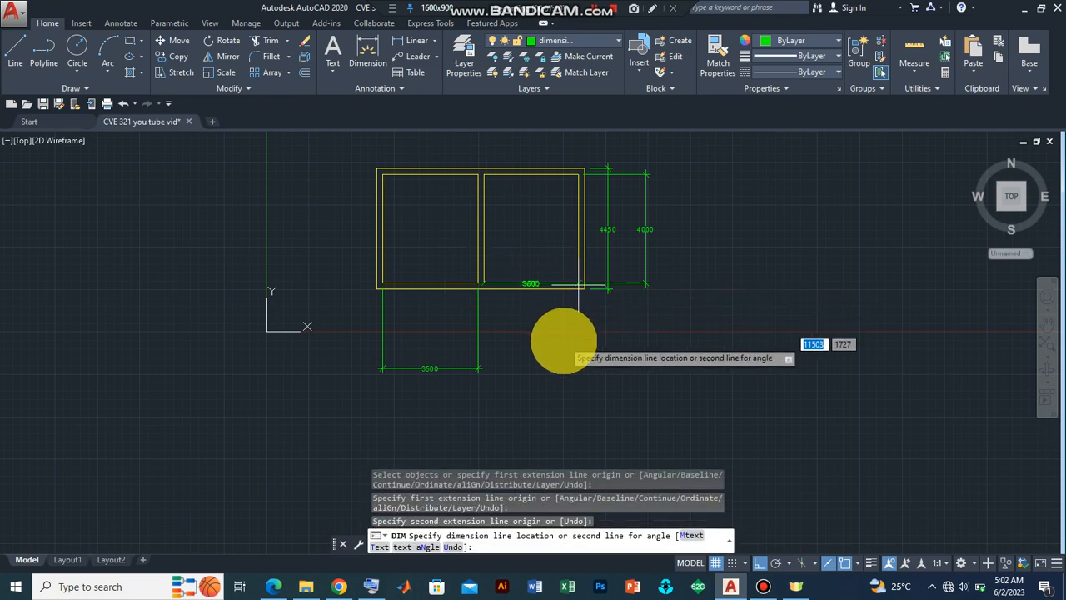
click(520, 368)
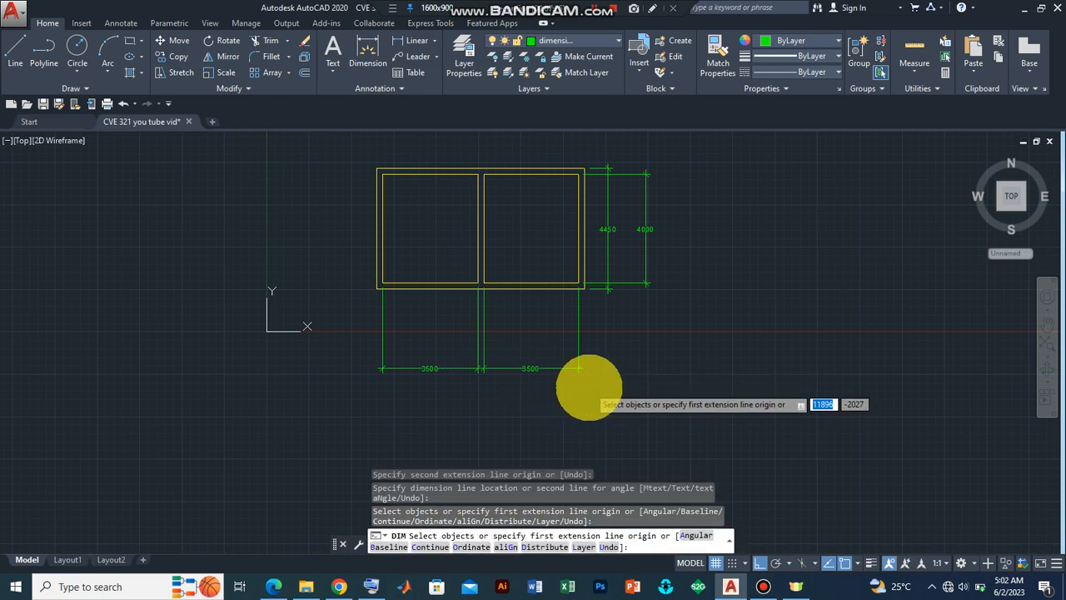
key(Return)
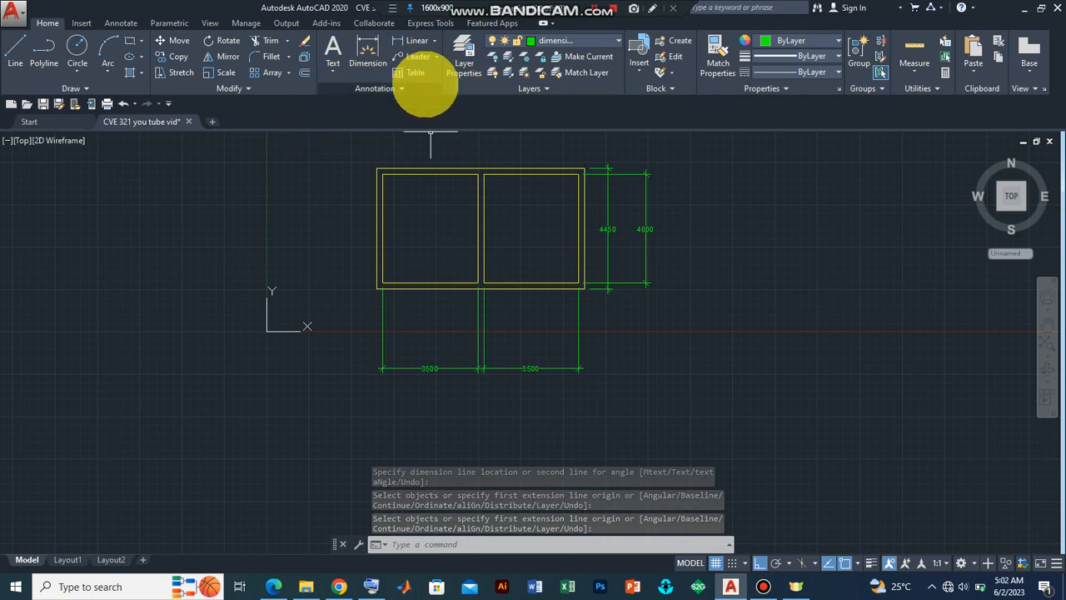
Step: Dimension the overall outer width of the plan below the room width dimensions
key(Return)
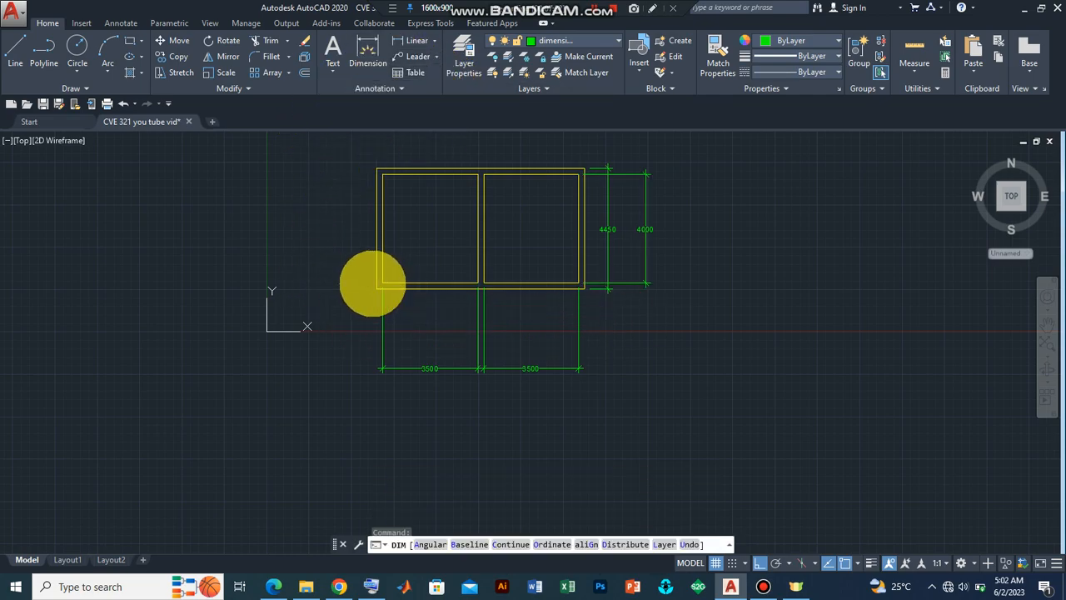
key(Return)
click(376, 288)
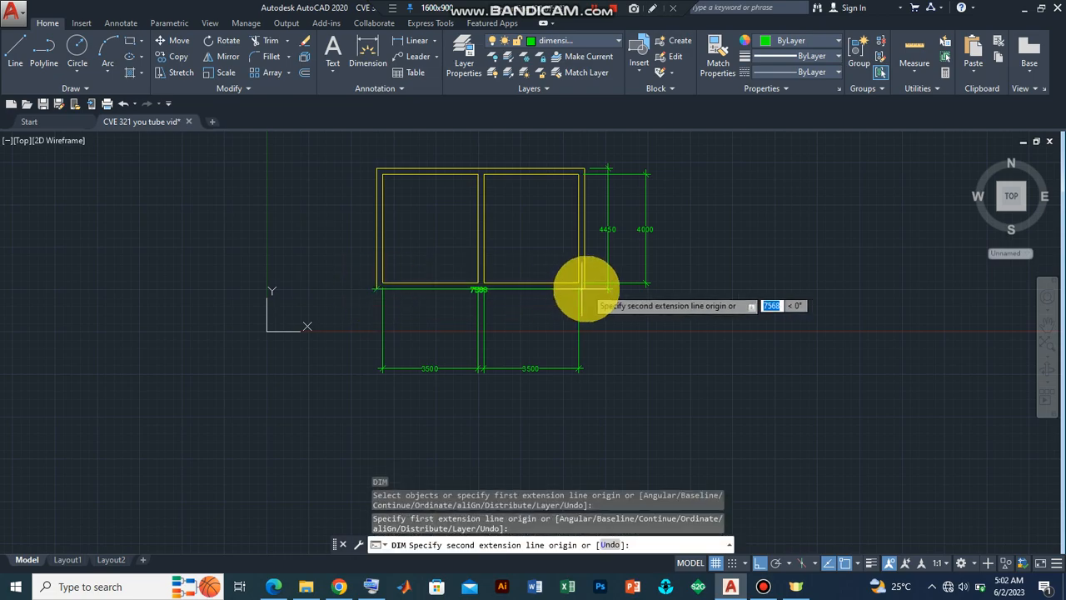
click(584, 288)
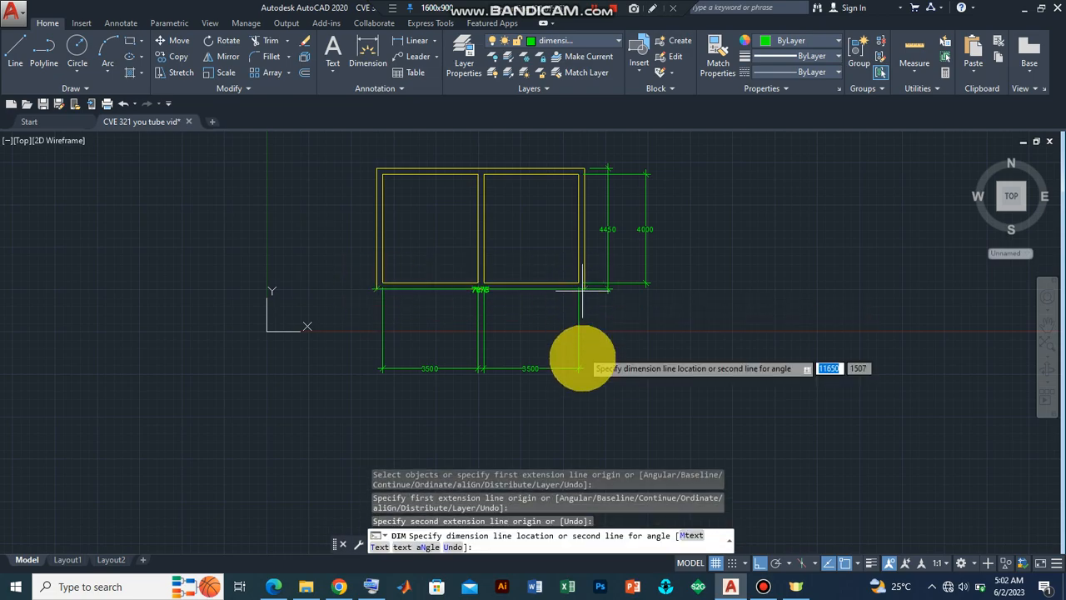
click(585, 395)
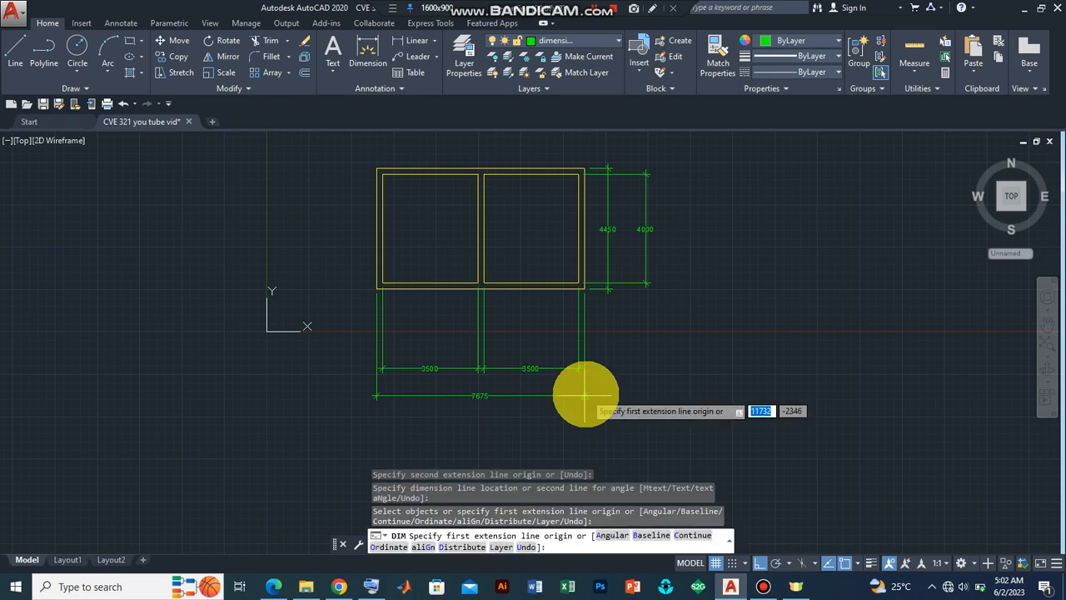
key(Return)
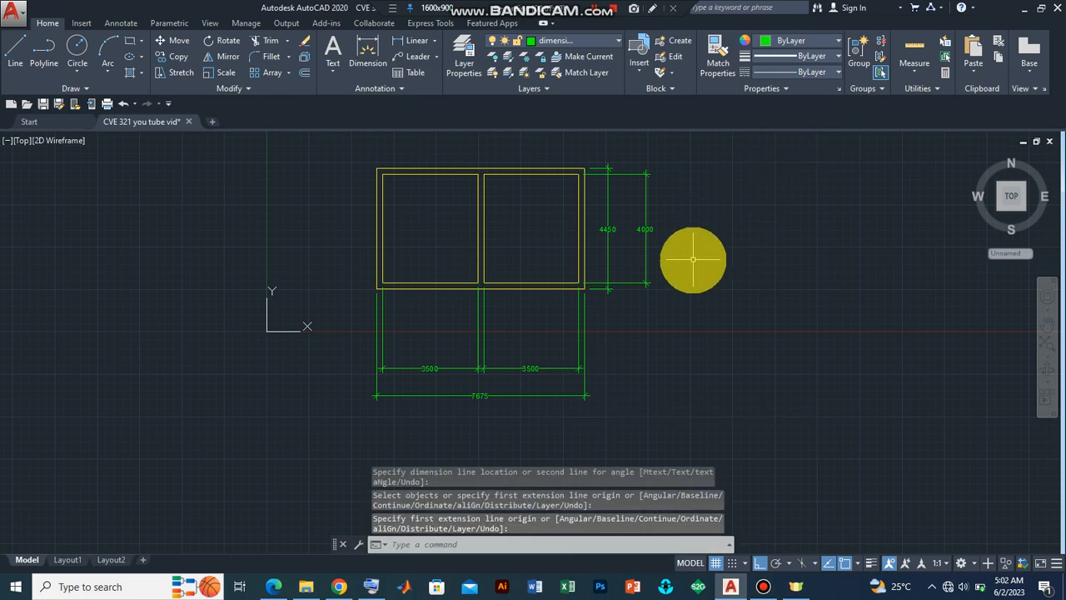